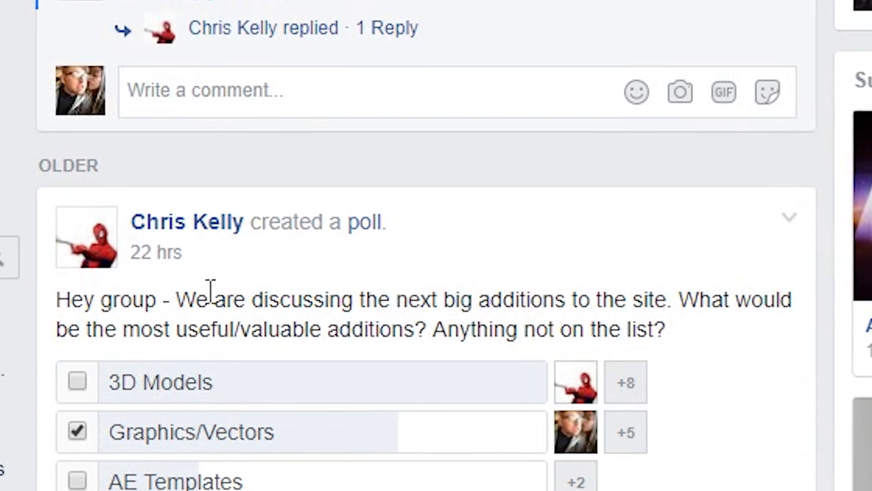
Step: Read the poll about the next site additions and the comment below it requesting more loopable effects such as flames
scroll(195, 291, "down", 3)
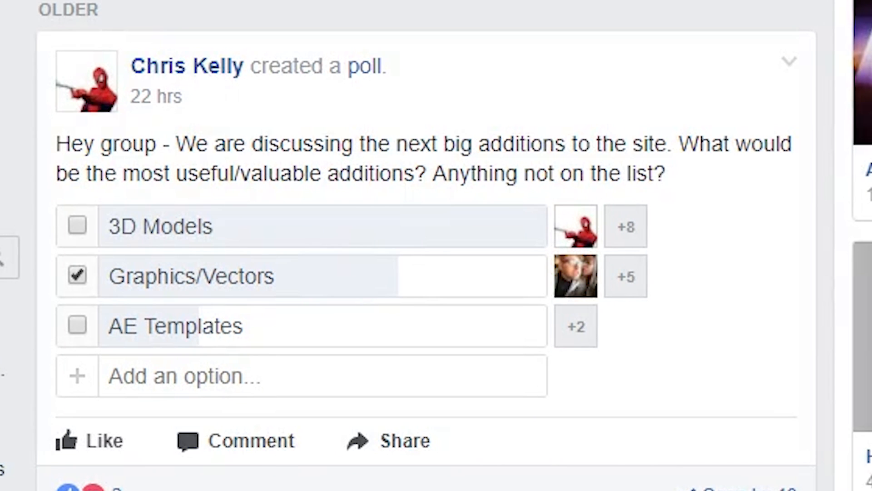
scroll(266, 375, "down", 6)
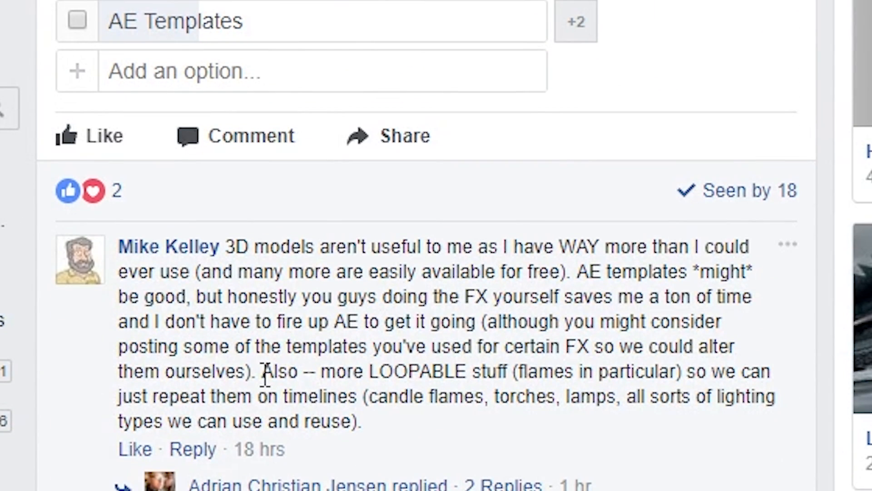
left_click_drag(265, 375, 659, 396)
left_click(677, 375)
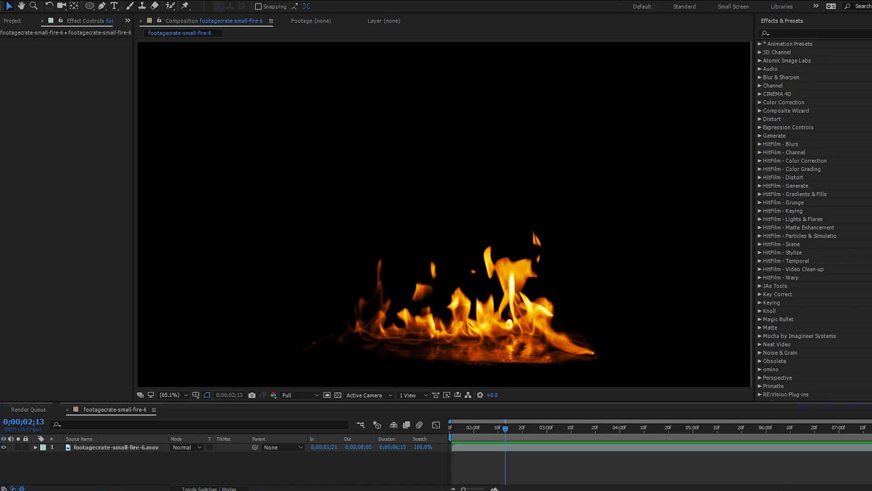
Step: Switch to After Effects, play through the small fire clip and check its frame at 0;00;05;00 over the transparency grid
key("space")
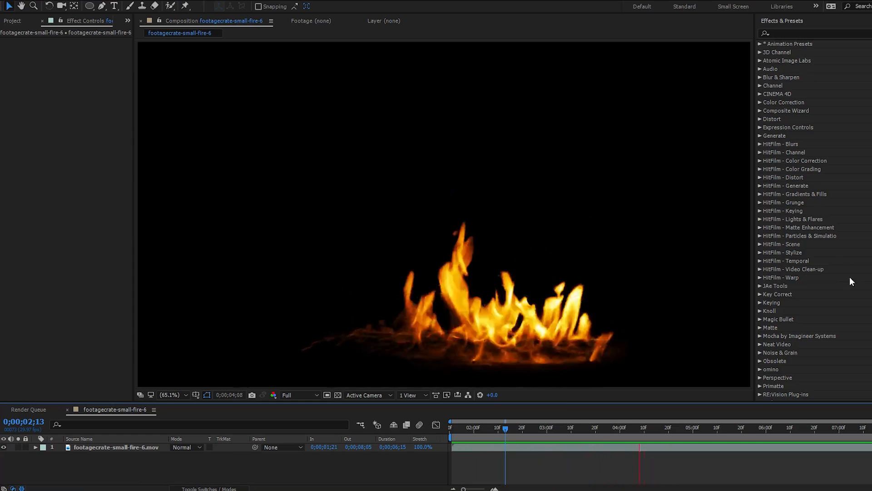
left_click(743, 427)
key("Home")
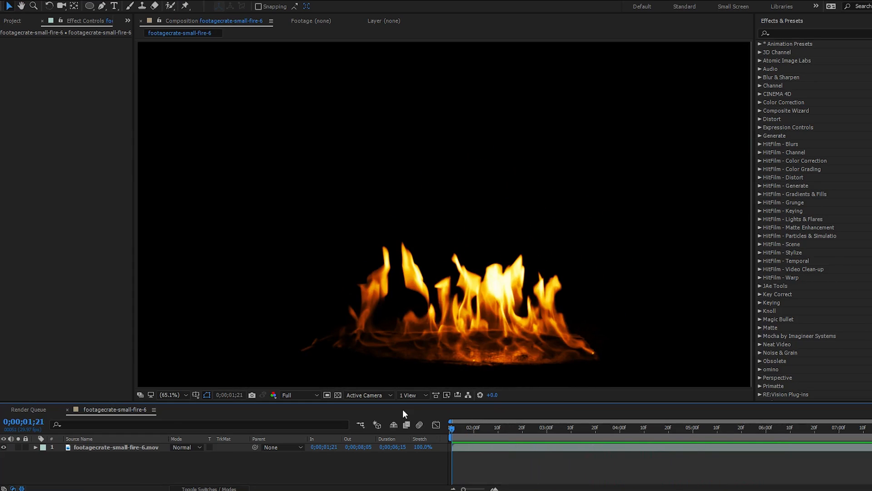
key("space")
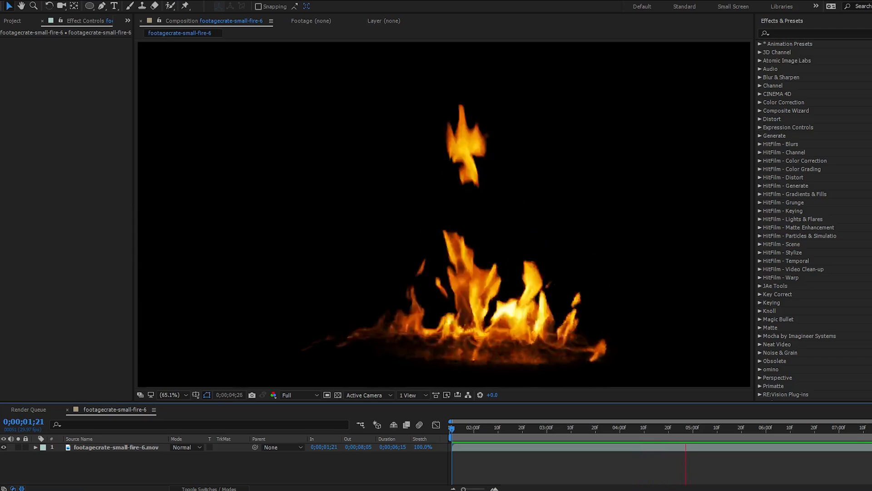
left_click(542, 429)
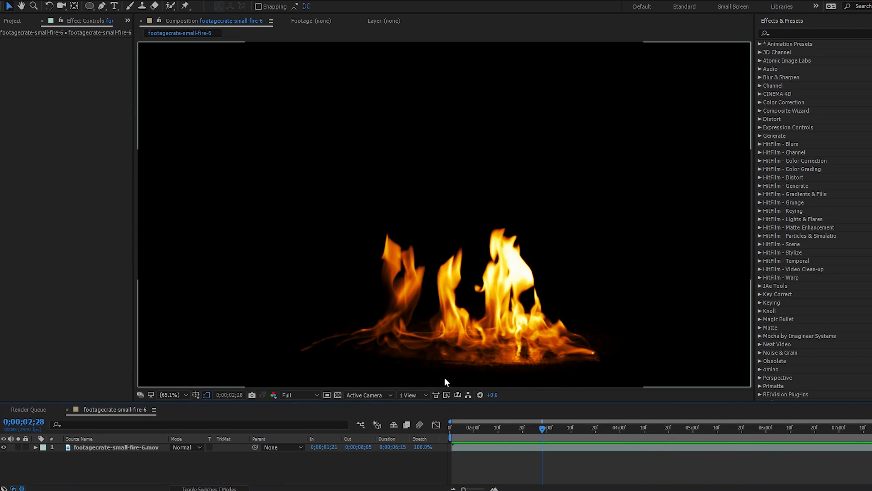
left_click_drag(629, 429, 693, 429)
left_click(338, 395)
Step: Split the fire layer at 0;00;05;00 and swap the halves in time so they overlap from 0;00;04;08
left_click(691, 449)
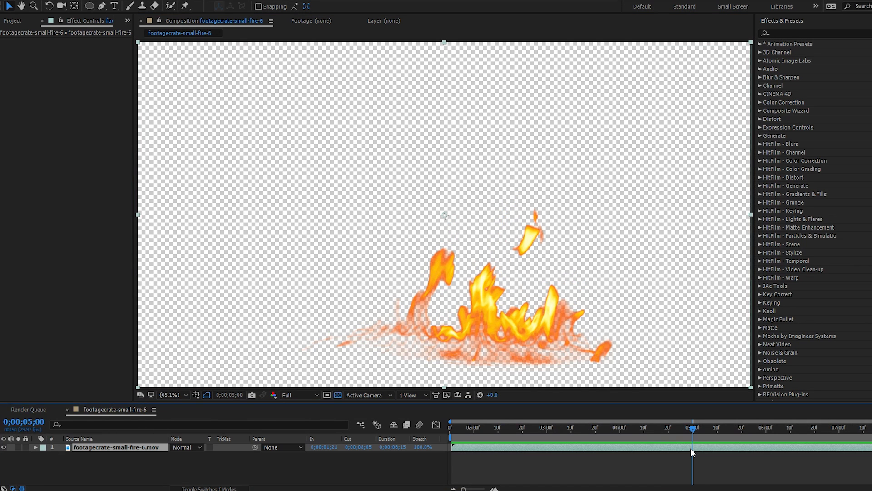
key("ctrl+shift+d")
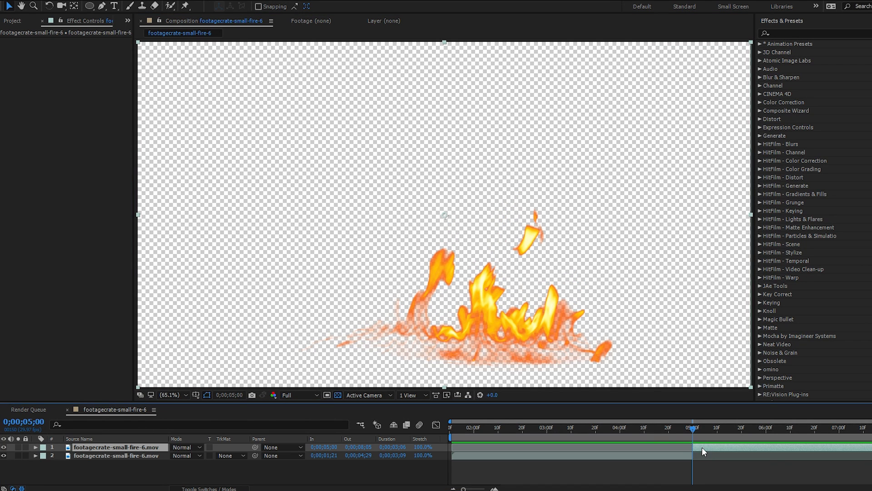
left_click_drag(701, 448, 646, 437)
key("i")
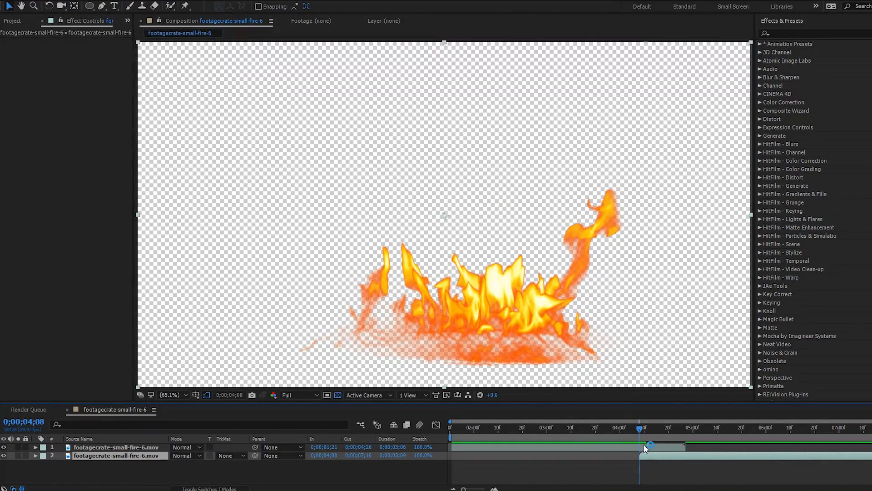
Step: Keyframe the upper fire layer's opacity from 100% at 0;00;04;08 to 0% at 0;00;04;27
left_click(157, 447)
key("t")
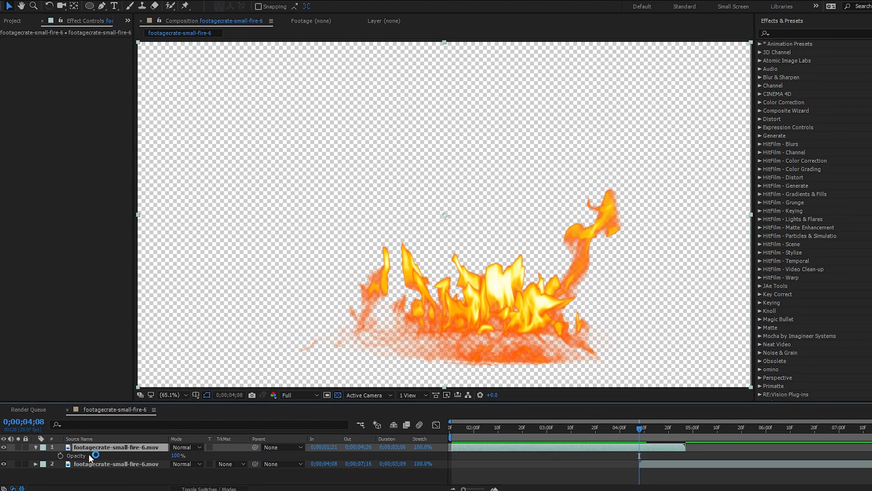
left_click(59, 455)
left_click_drag(674, 429, 686, 432)
left_click_drag(175, 455, 53, 434)
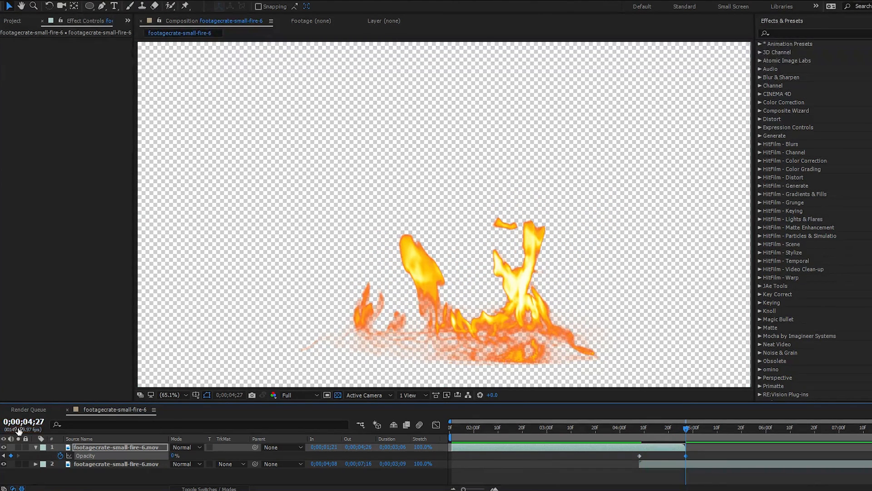
Step: Keyframe the lower fire layer's opacity to fade in from 0% at 0;00;04;08 up to the end of the upper layer
left_click(107, 463)
key("i")
key("t")
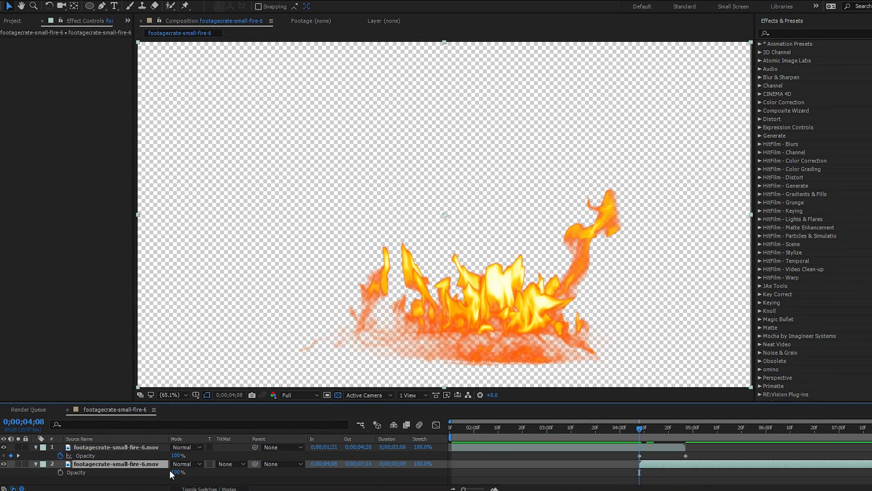
left_click_drag(175, 472, 61, 472)
left_click(60, 472)
left_click_drag(642, 429, 686, 437)
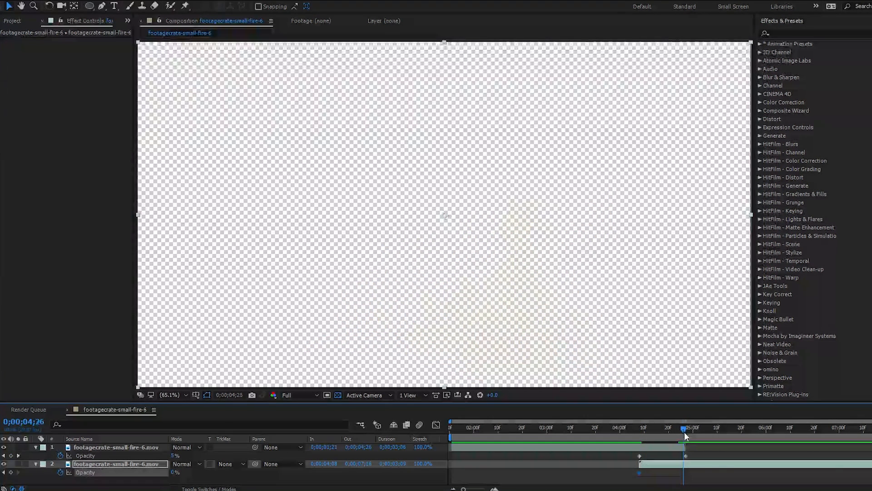
Step: Trim the fire composition to its work area and play back the looped crossfade
key("Home")
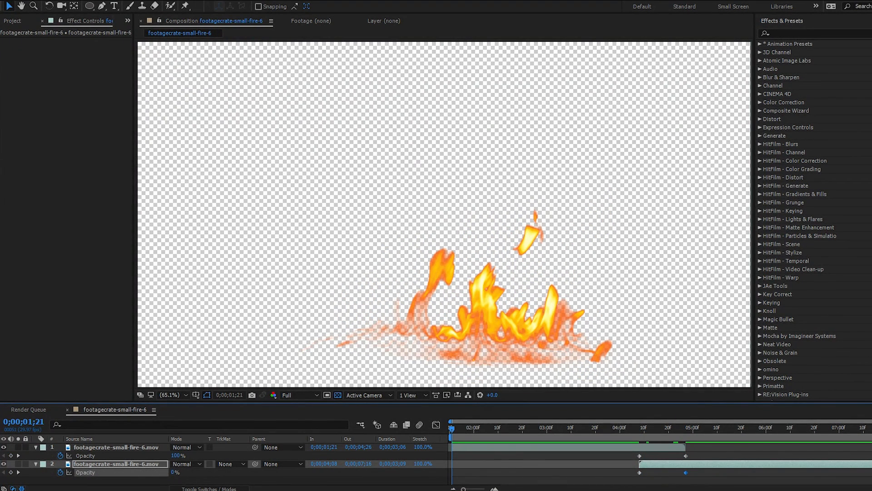
right_click(832, 434)
left_click(850, 462)
key("space")
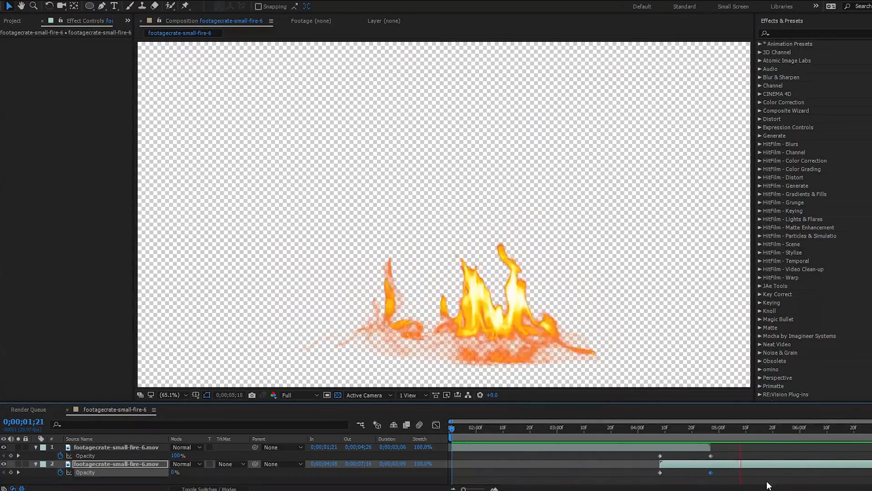
key("space")
left_click_drag(689, 429, 633, 423)
key("space")
key("space")
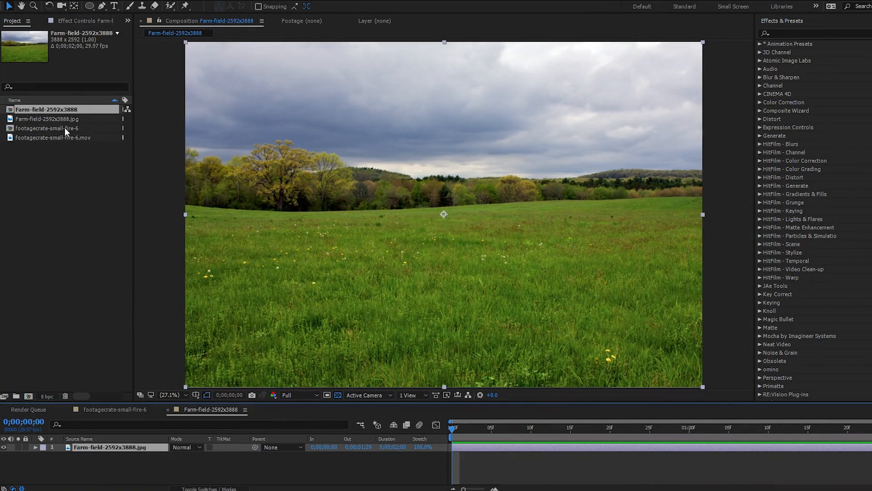
Step: Place the footagecrate-small-fire-6 composition above the farm field image and position the fire on the grass
left_click_drag(64, 128, 312, 448)
scroll(480, 362, "up", 3)
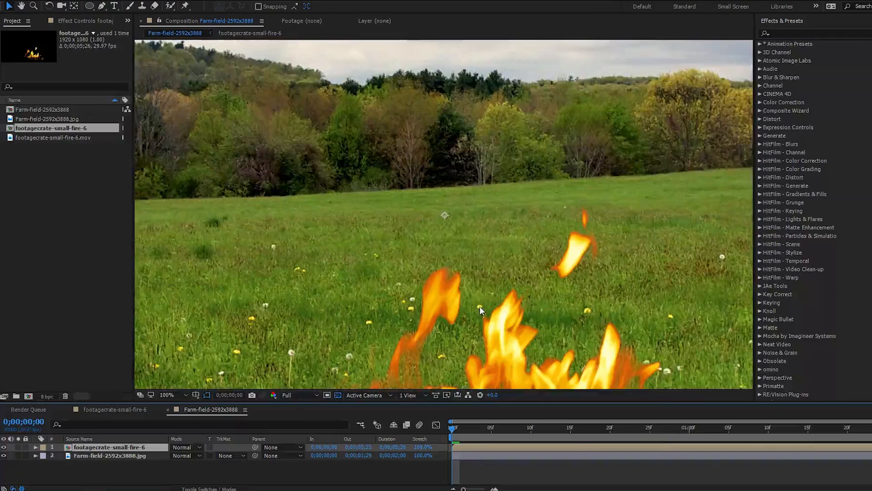
left_click_drag(480, 363, 401, 190)
Step: Try the Add blending mode on the fire layer and settle on Screen
left_click(195, 447)
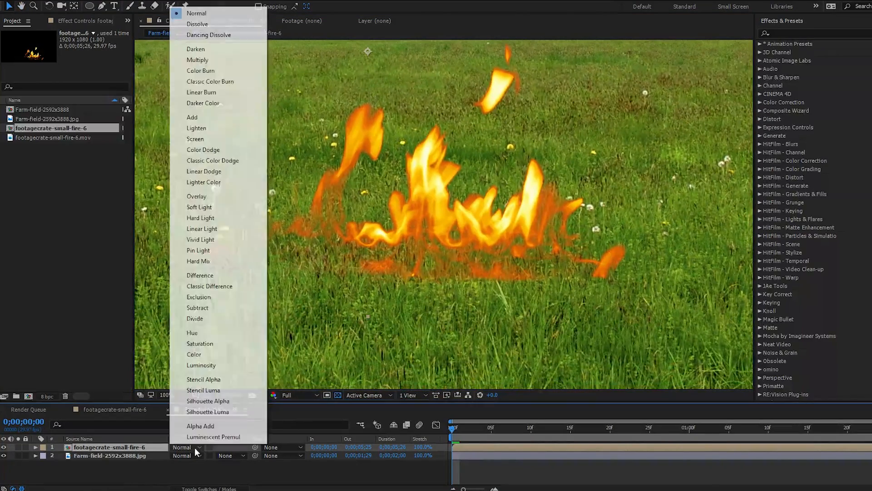
left_click(209, 118)
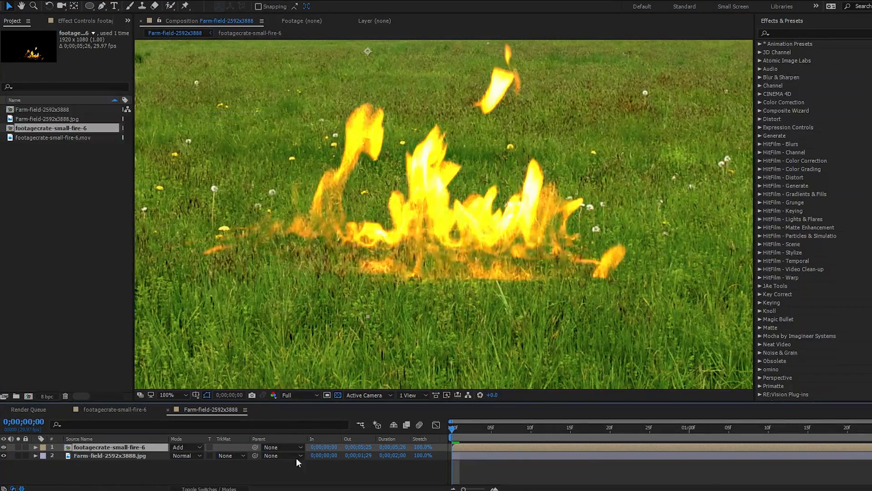
left_click(194, 448)
left_click(202, 139)
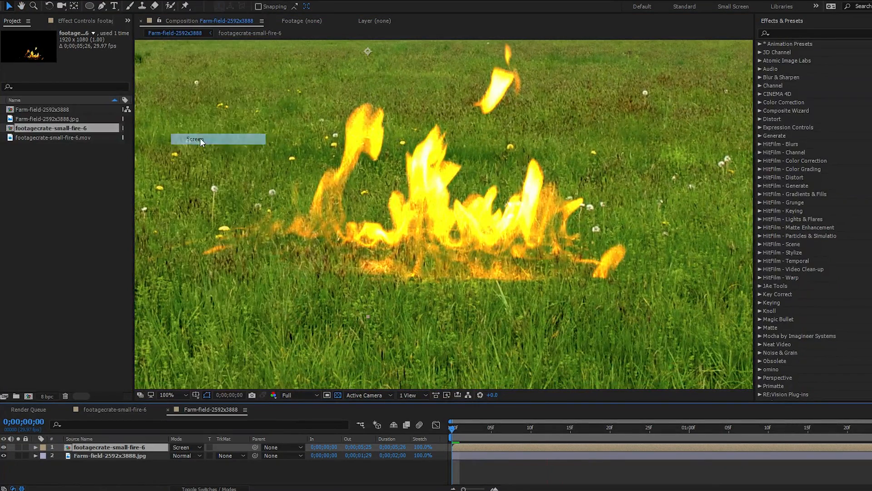
Step: Play the fire over the field and examine the flames' transparency up close during the crossfade near 0;00;02;24
key("space")
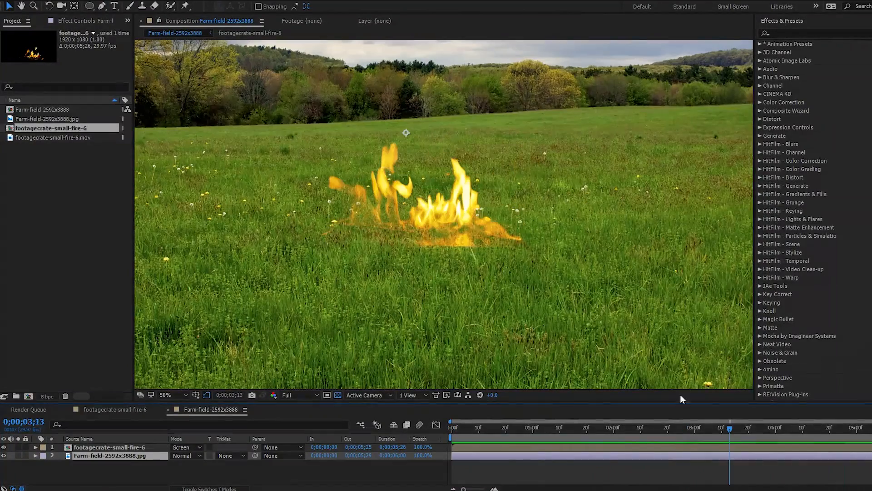
key("space")
key("comma")
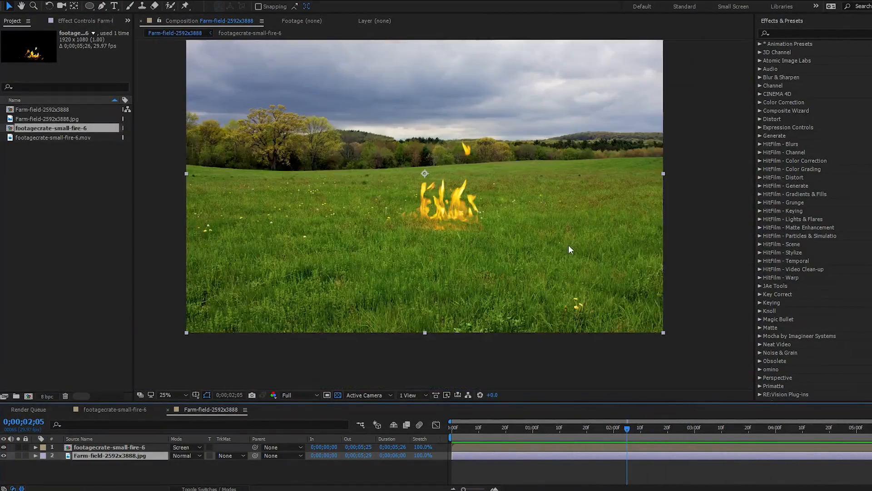
key("period")
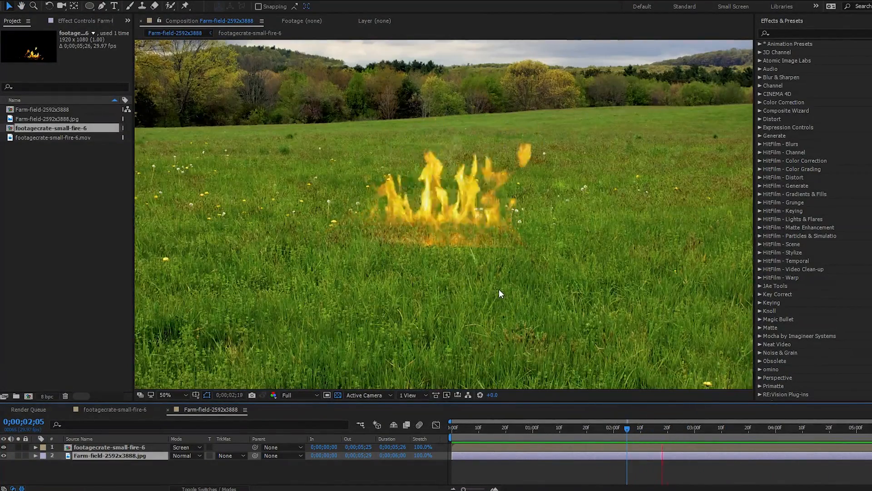
key("space")
left_click_drag(681, 427, 614, 428)
key("period")
key("space")
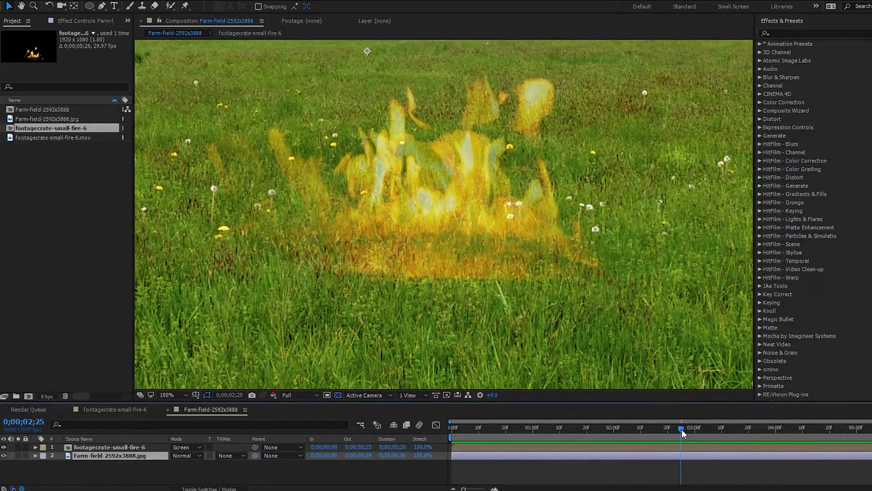
mouse_move(683, 430)
left_mouse_down()
mouse_move(694, 436)
mouse_move(675, 431)
mouse_move(677, 422)
mouse_move(690, 432)
mouse_move(679, 432)
left_mouse_up()
scroll(532, 168, "up", 4)
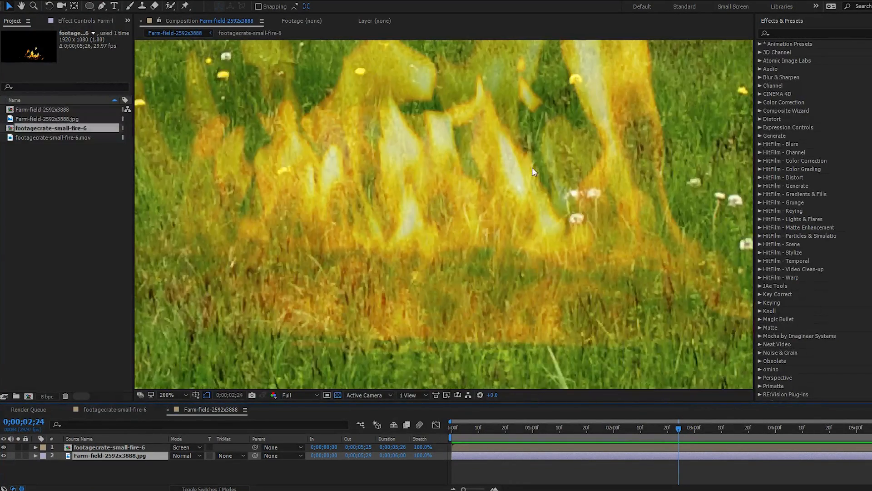
left_click_drag(542, 162, 363, 330)
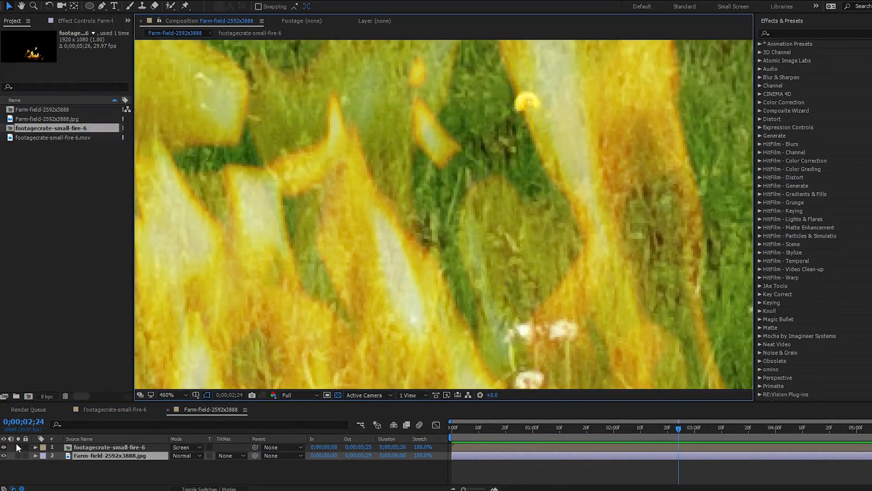
Step: Solo the fire and field layers in turn and play the crossfade back to inspect the opacity dip
left_click(17, 447)
left_click_drag(613, 431, 634, 419)
left_click(17, 456)
key("space")
key("space")
scroll(563, 298, "down", 2)
key("space")
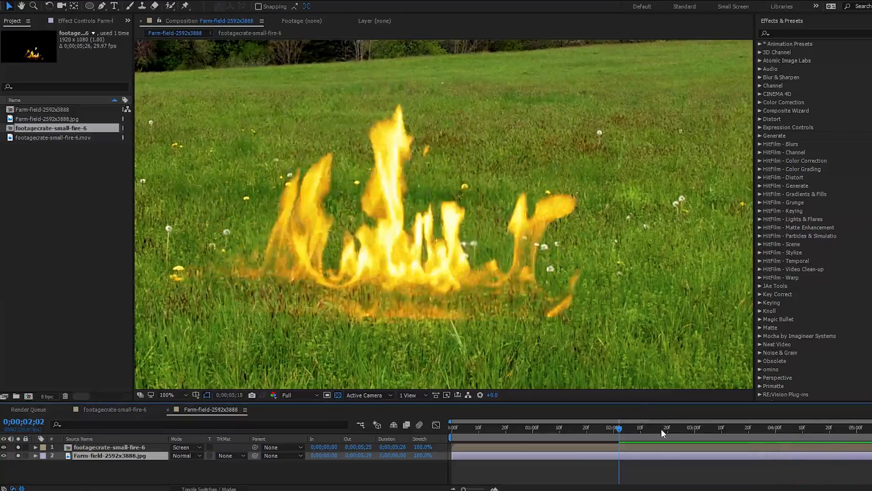
Step: In the footagecrate-small-fire-6 composition, replace both split fire layers with a fresh copy of footagecrate-small-fire-6.mov
left_click(113, 412)
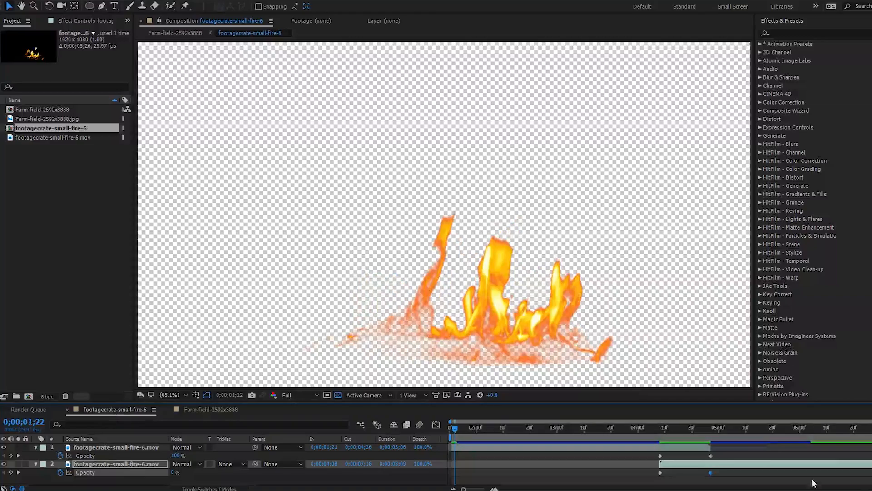
left_click(102, 448)
left_click(105, 462, "shift")
key("Delete")
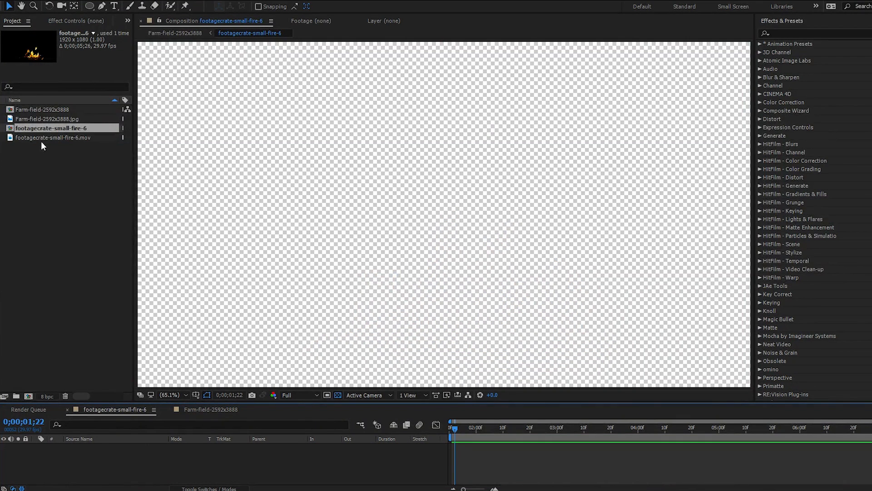
left_click_drag(43, 136, 273, 469)
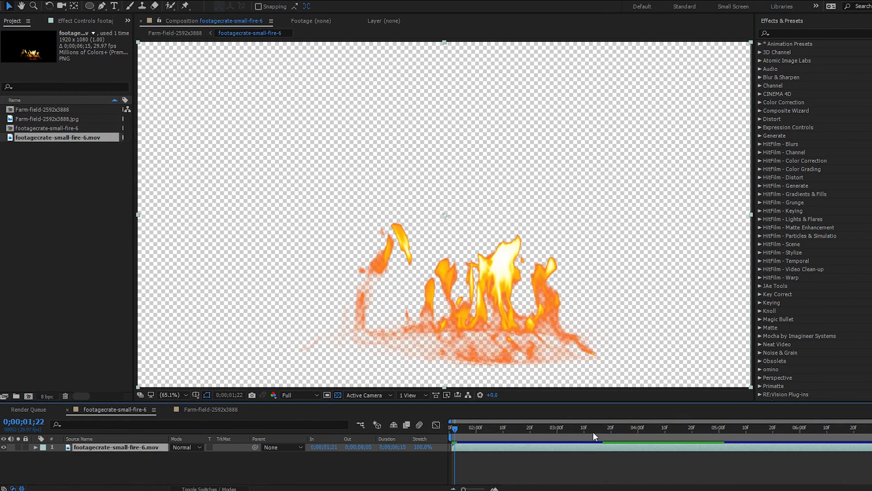
Step: Find the Solid Composite effect and apply it to the fire layer
left_click(655, 429)
left_click(658, 453)
left_click(777, 33)
type("solid c")
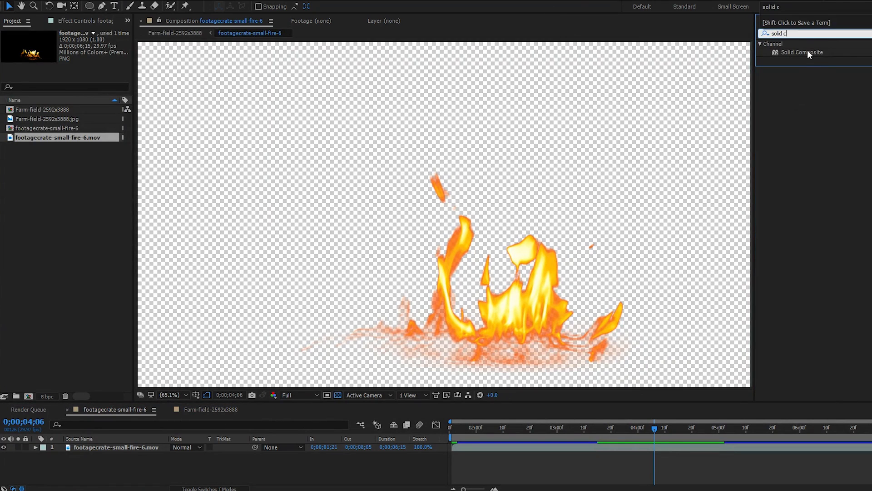
left_click_drag(802, 53, 500, 273)
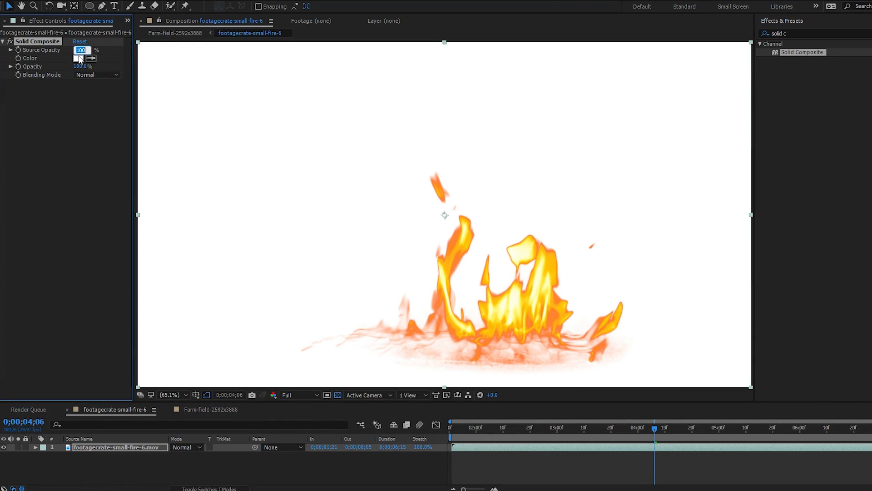
Step: Set the Solid Composite colour to black (000000)
left_click(78, 58)
left_click_drag(75, 152, 8, 250)
left_click(145, 250)
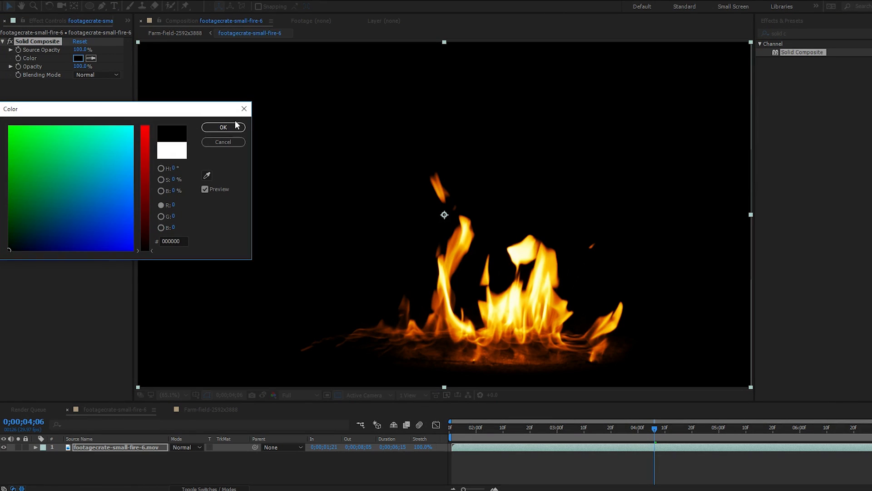
left_click(223, 127)
Step: Split the black-backed fire layer and swap the halves in time so they overlap from 0;00;04;10
left_click_drag(654, 428, 680, 457)
key("ctrl+shift+d")
mouse_move(679, 429)
left_mouse_down()
mouse_move(668, 431)
mouse_move(691, 429)
left_mouse_up()
left_click(690, 449)
key("t")
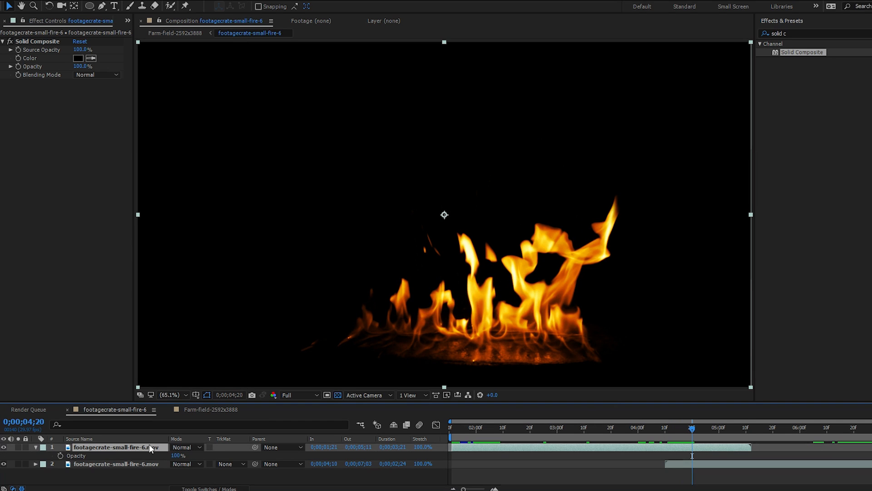
left_click_drag(173, 456, 228, 459)
key("h")
left_click_drag(619, 372, 593, 318)
key("v")
left_click(102, 7)
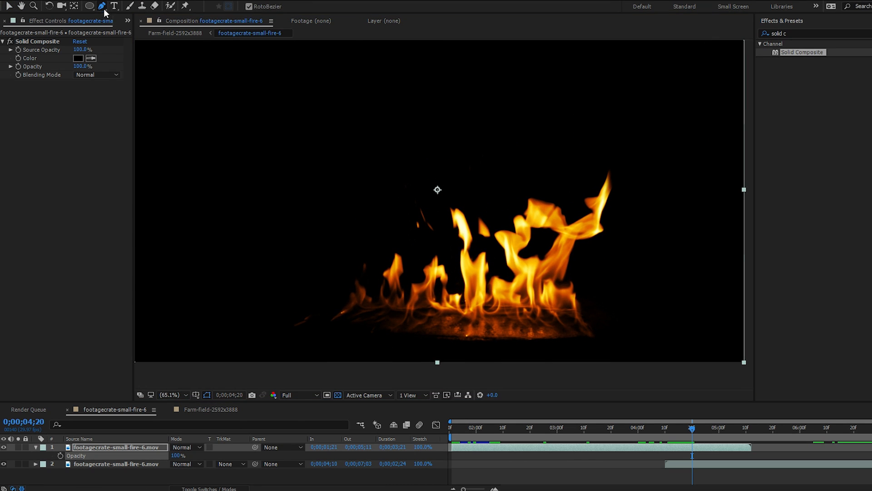
left_click_drag(104, 9, 138, 8)
mouse_move(694, 433)
left_mouse_down()
mouse_move(683, 426)
mouse_move(690, 428)
left_mouse_up()
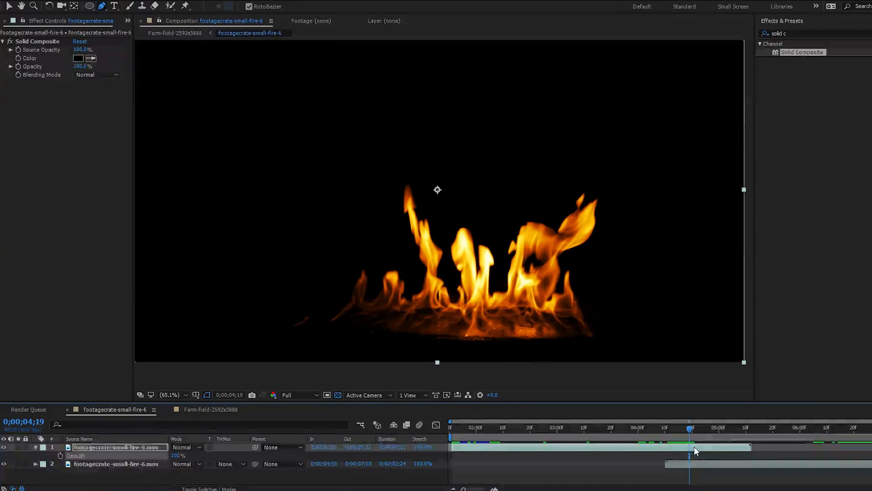
Step: Solo the upper fire layer, then find the Linear Wipe transition effect and apply it to that layer
left_click(793, 33)
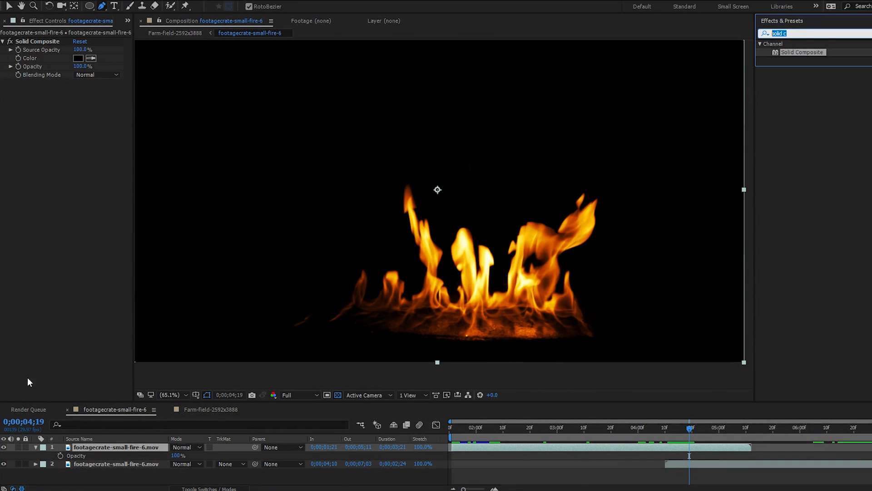
left_click(19, 446)
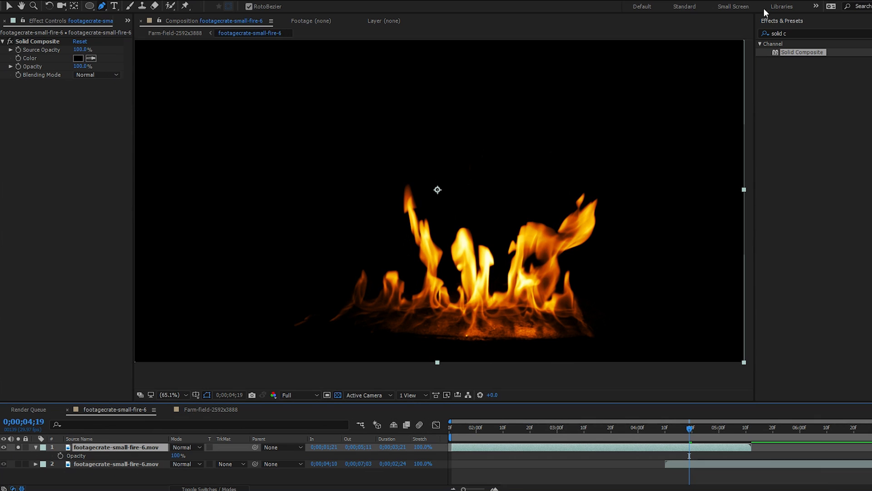
left_click(790, 33)
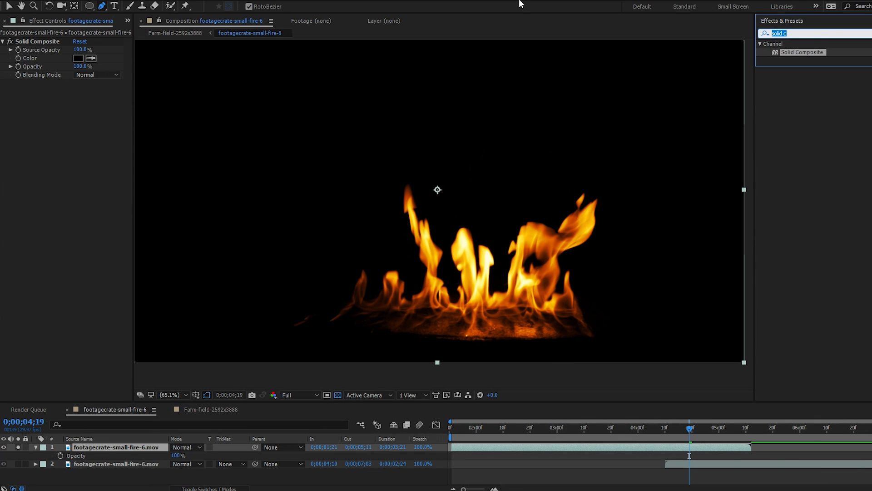
type("linea")
left_click_drag(796, 119, 686, 448)
Step: Set the Linear Wipe's Transition Completion to 60% and its Wipe Angle to 0°
left_click(79, 95)
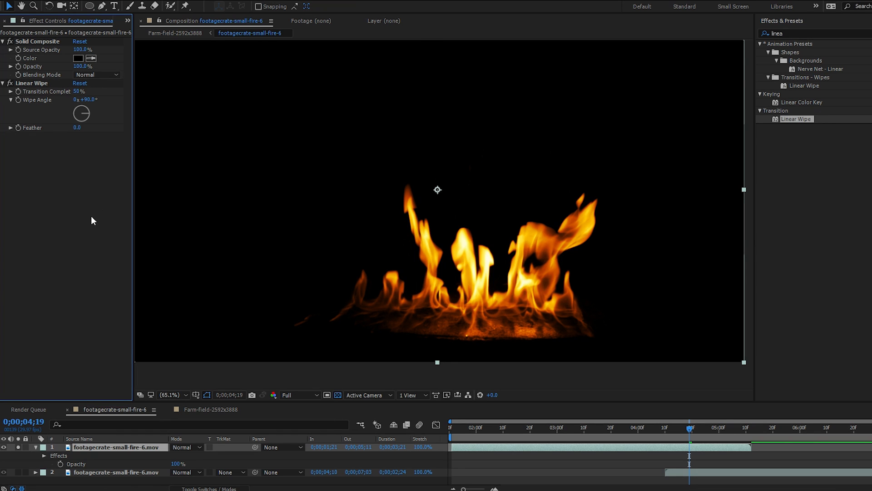
left_click_drag(89, 119, 84, 98)
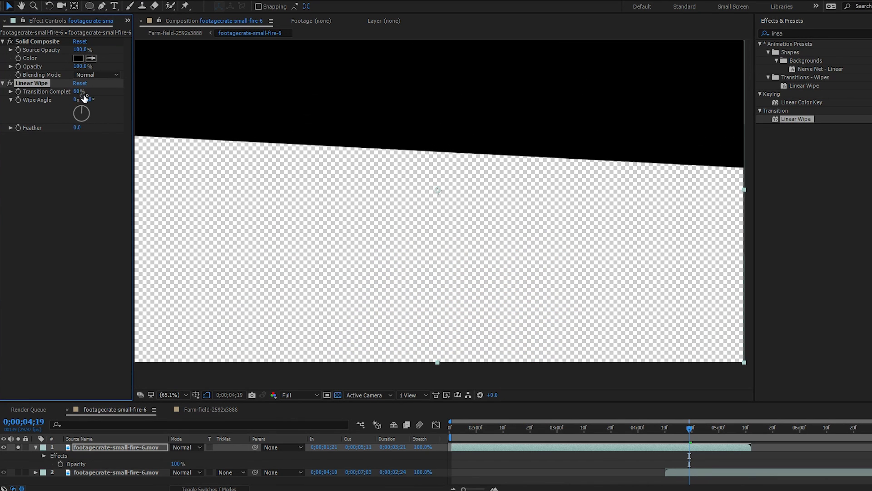
type("0")
left_click(83, 163)
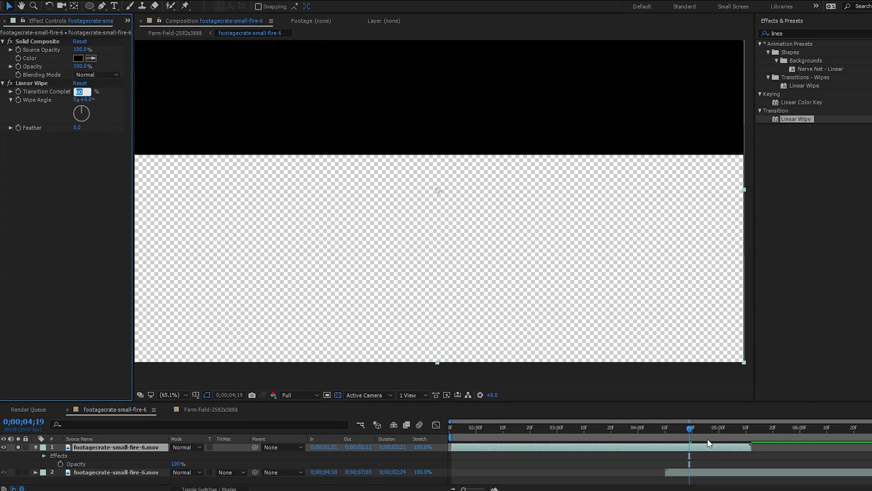
Step: Keyframe the Linear Wipe's Transition Completion from 0% at 0;00;04;10 to 100% at 0;00;05;12
left_click(676, 438)
key("Page_Down")
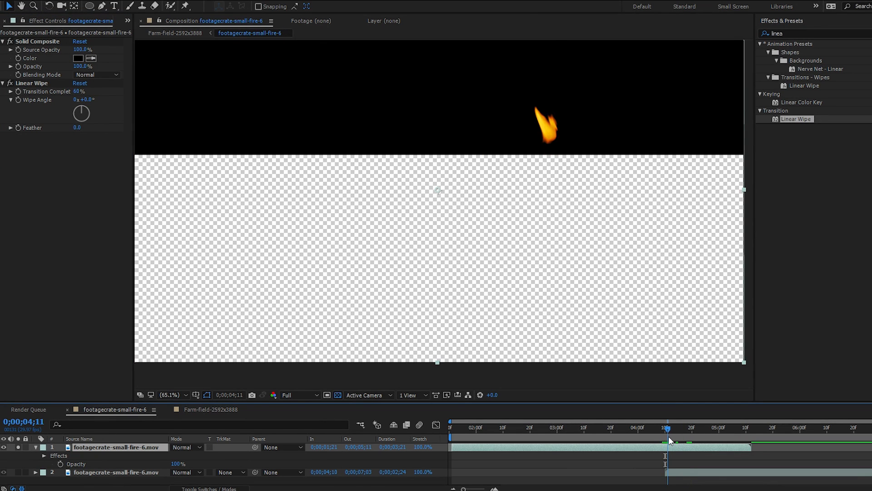
key("Page_Up")
left_click_drag(76, 92, 3, 78)
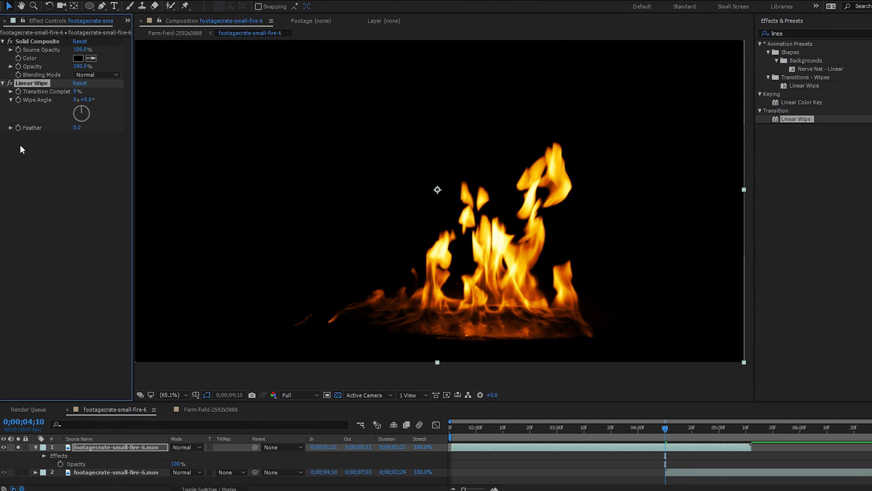
left_click(752, 439)
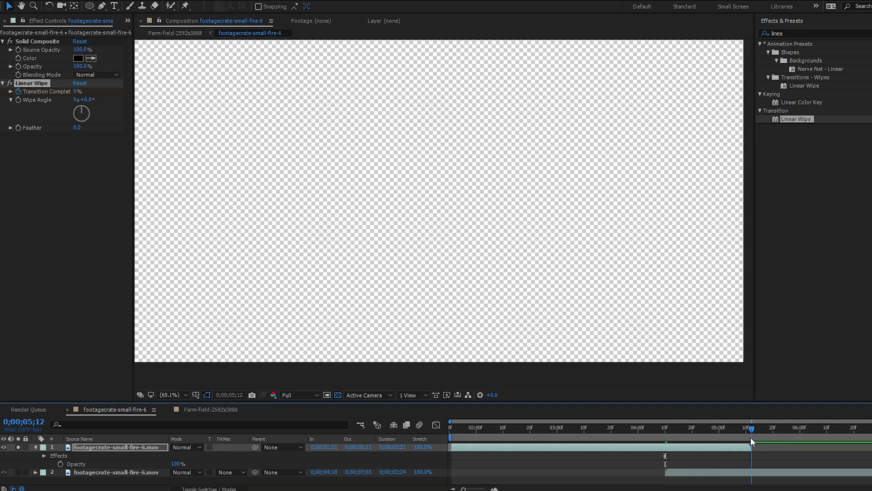
left_click(74, 92)
left_click_drag(74, 92, 346, 117)
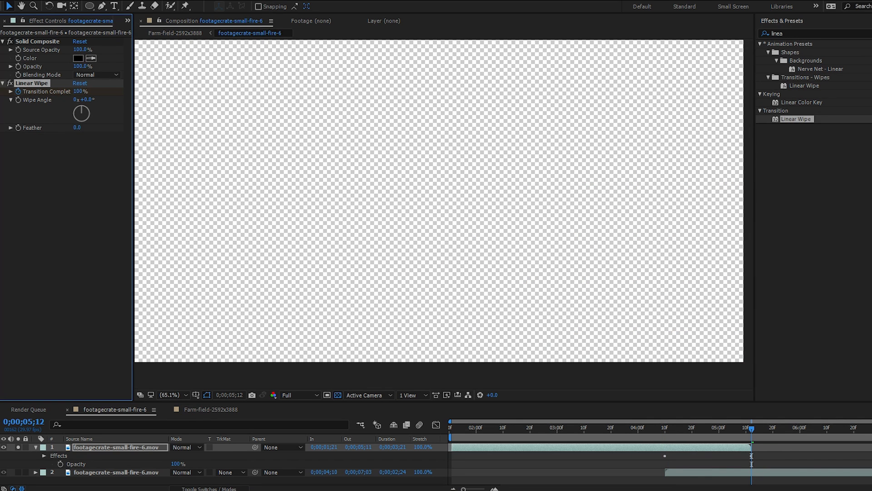
Step: Soften the wipe edge with a Feather of 183 and check it near the start of the overlap
left_click_drag(742, 429, 687, 428)
left_click_drag(77, 128, 178, 137)
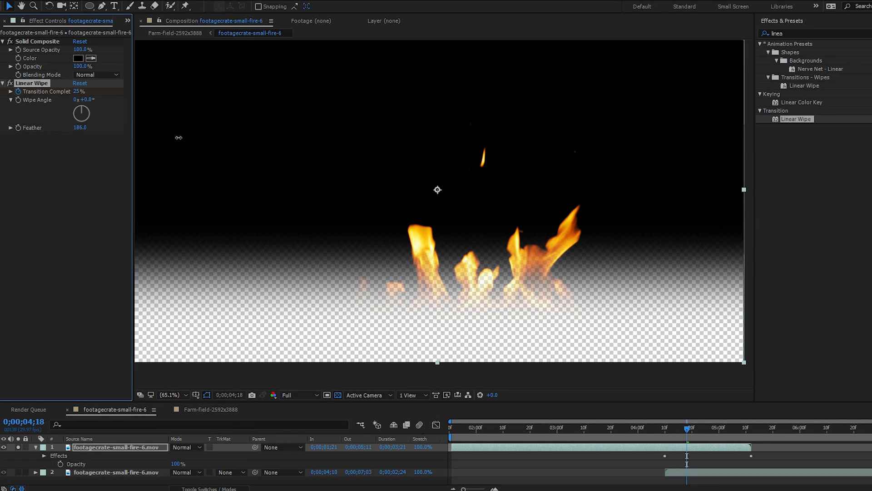
left_click_drag(679, 432, 666, 430)
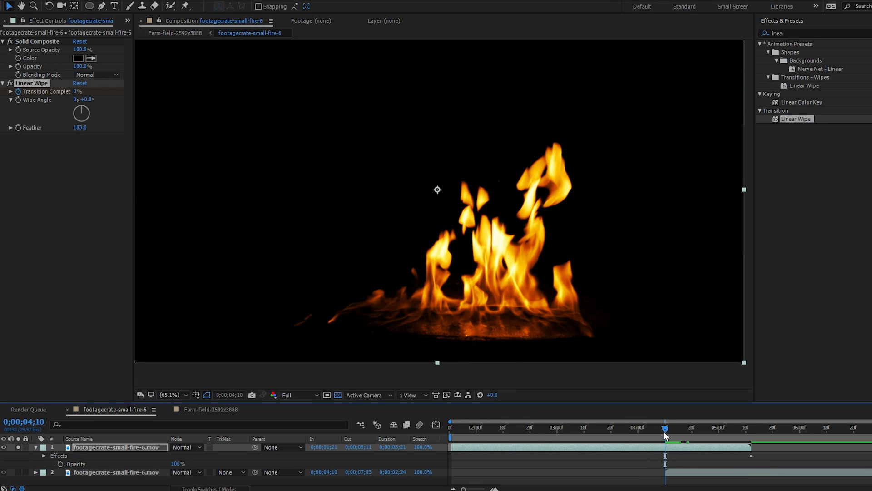
left_click_drag(665, 434, 681, 421)
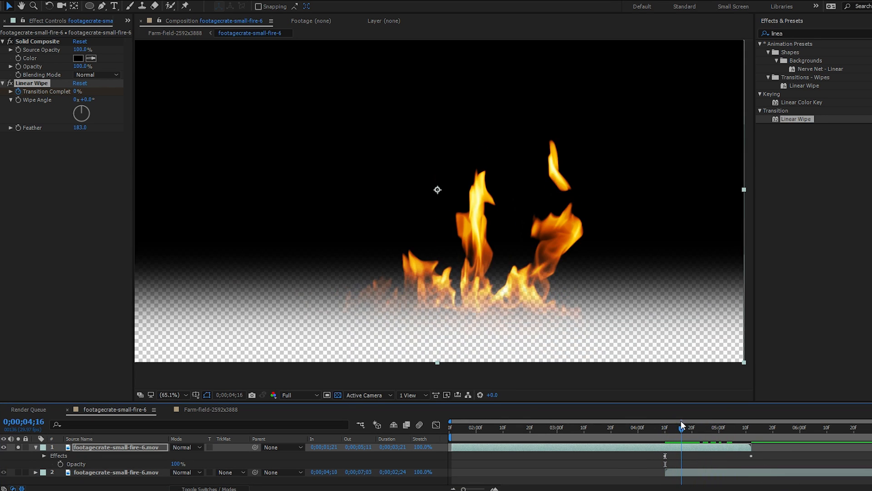
Step: Solo the lower fire layer too, collapse the upper layer's properties, and scrub through the overlap of both clips
left_click(18, 472)
left_click(36, 447)
mouse_move(687, 432)
left_mouse_down()
mouse_move(663, 434)
mouse_move(696, 437)
left_mouse_up()
left_click_drag(722, 428, 688, 429)
scroll(589, 276, "up", 1)
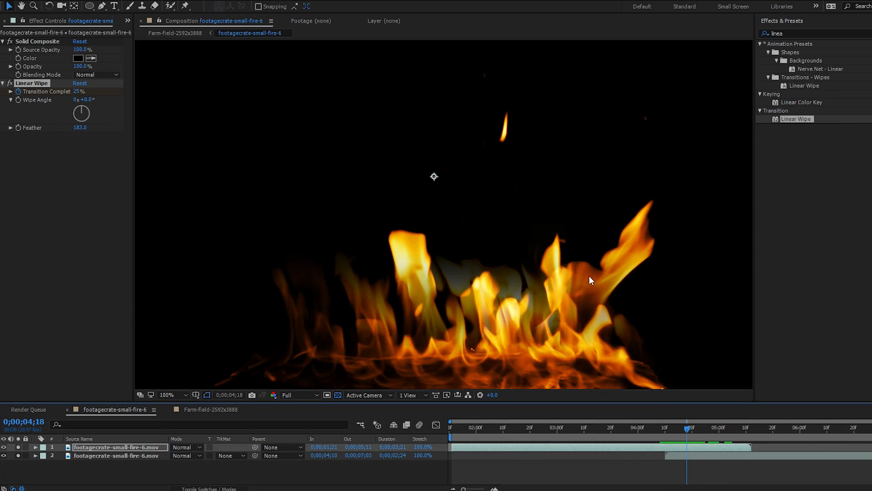
Step: Play back the wipe transition from 0;00;04;09 and examine the blended flames closely around 0;00;04;19
left_click(665, 428)
key("space")
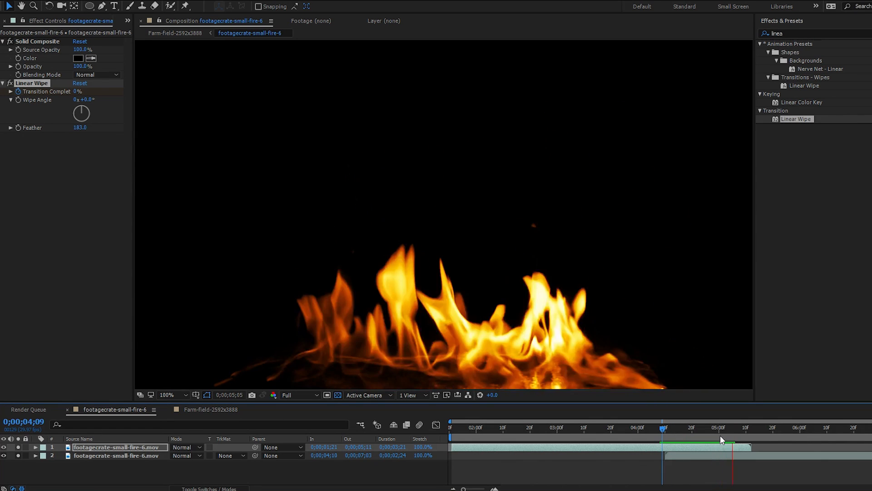
scroll(546, 272, "down", 2)
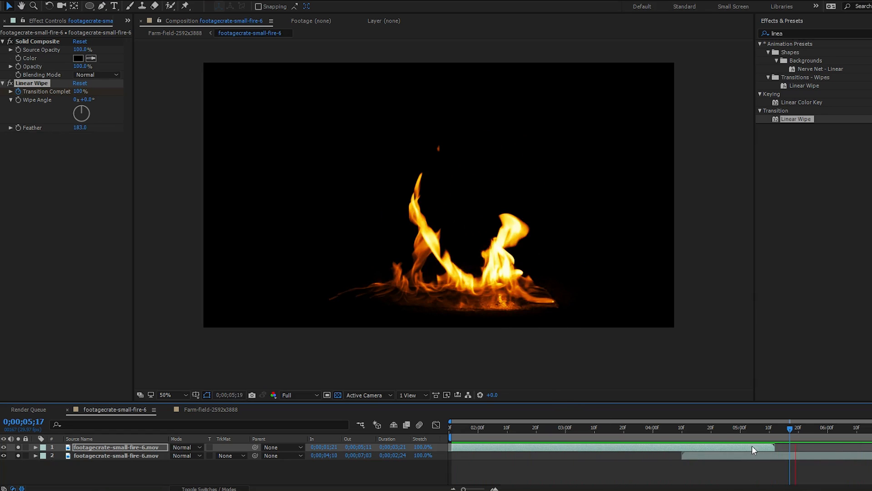
left_click_drag(726, 429, 708, 434)
scroll(516, 293, "up", 2)
key("space")
left_click_drag(517, 293, 412, 194)
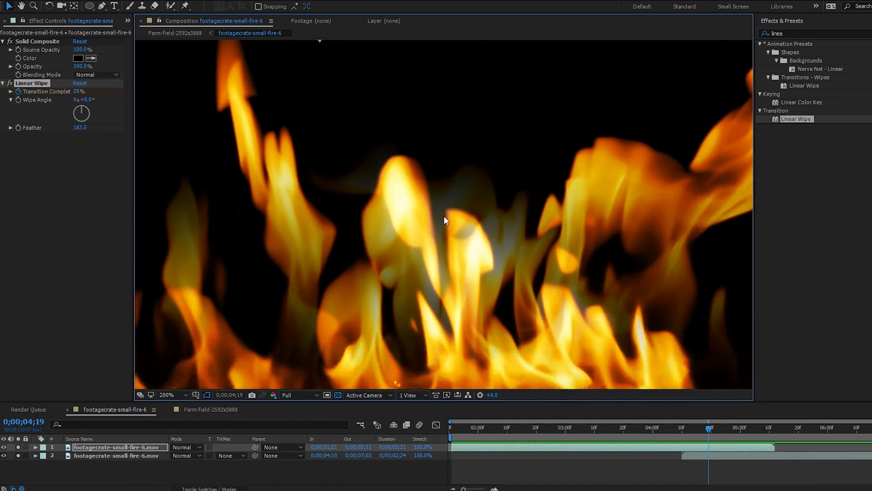
scroll(444, 217, "up", 1)
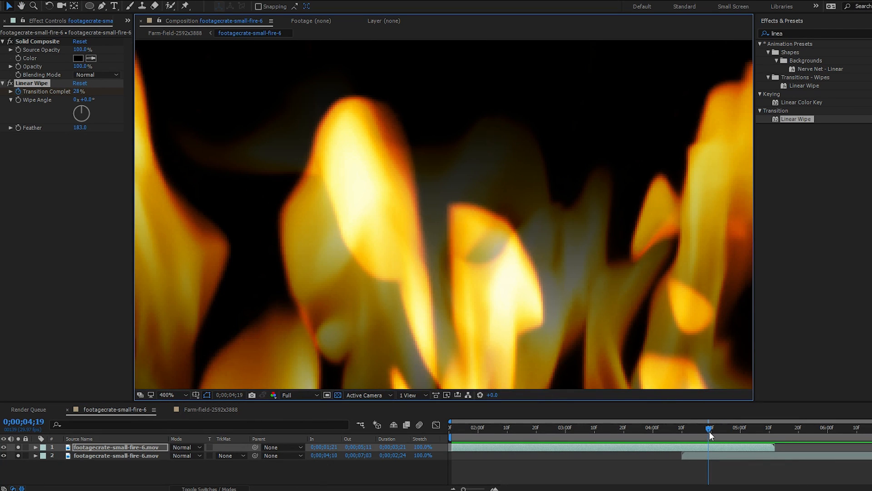
mouse_move(710, 432)
left_mouse_down()
mouse_move(724, 434)
mouse_move(699, 426)
mouse_move(707, 429)
left_mouse_up()
scroll(502, 265, "down", 2)
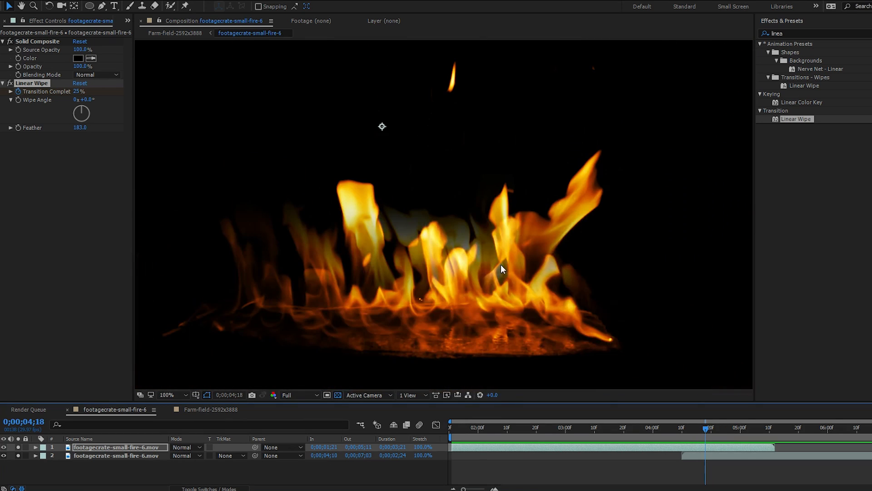
Step: Create an adjustment layer above the fire clips and apply the Color Correction Tint effect to it
left_click(80, 1)
mouse_move(154, 6)
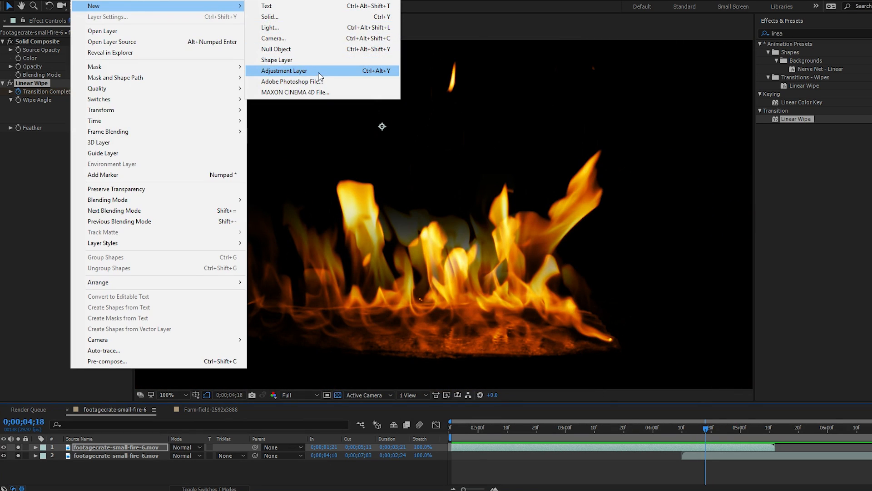
left_click(286, 70)
left_click_drag(793, 35, 377, 4)
type("tint")
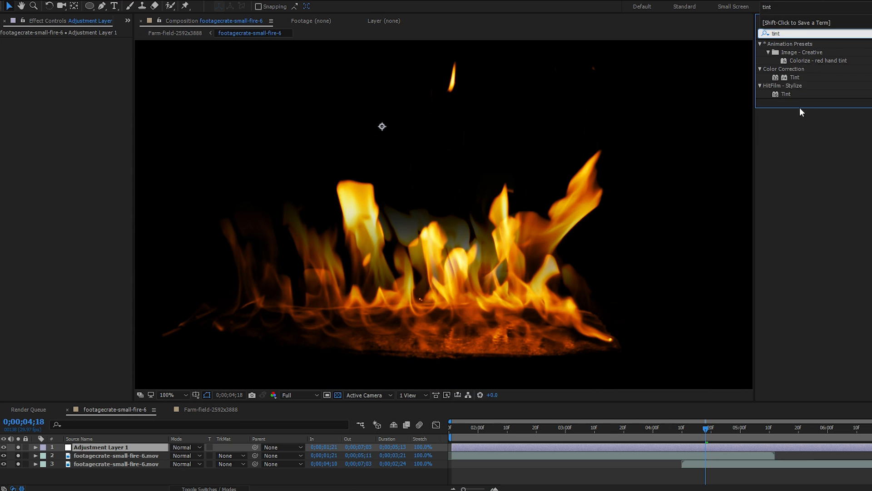
left_click_drag(794, 77, 702, 446)
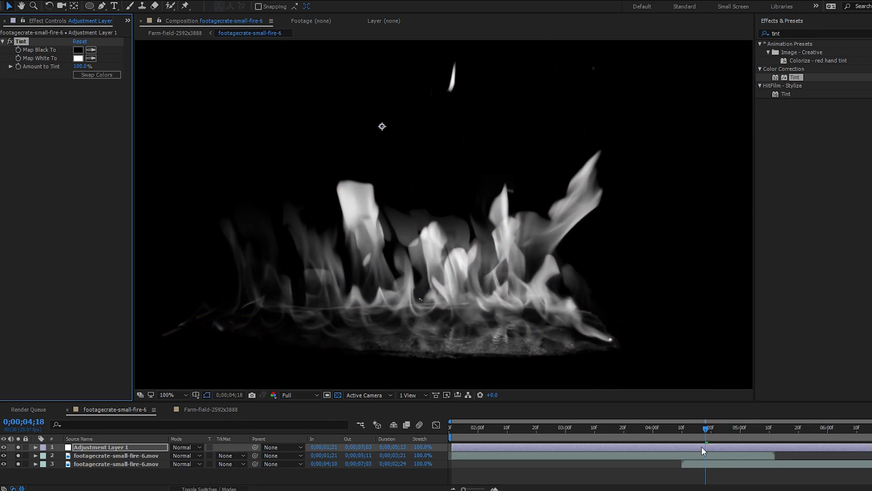
Step: Check the tinted flames between 0;00;04;16 and 0;00;04;19 and rename the adjustment layer Tint
scroll(534, 280, "down", 1)
scroll(533, 280, "up", 1)
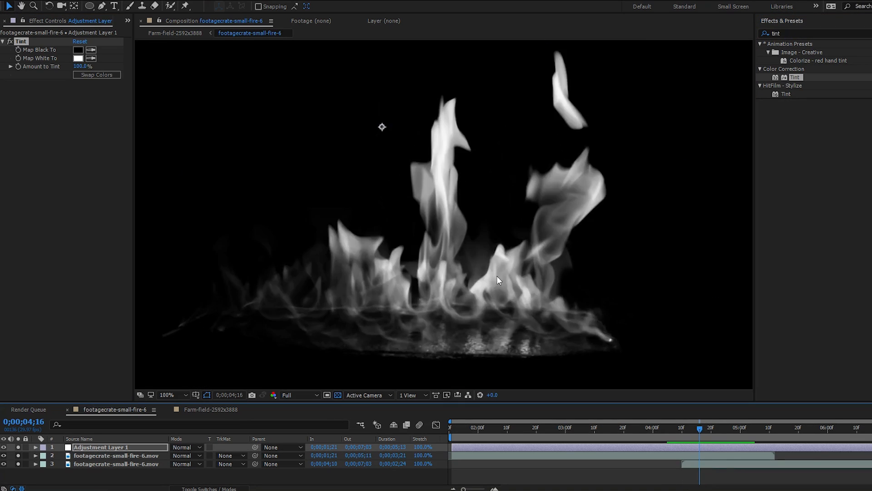
scroll(497, 276, "down", 1)
left_click_drag(702, 435, 709, 435)
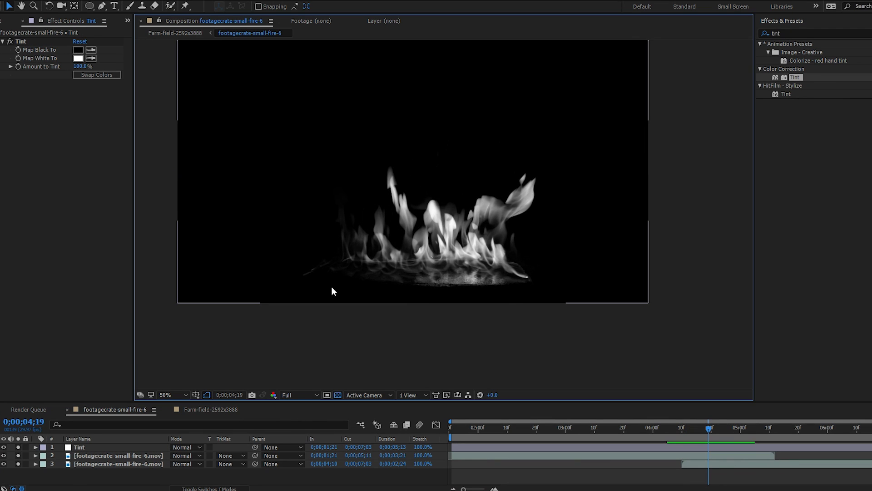
Step: Create a second adjustment layer on top and apply the Color Correction Levels effect to it
left_click(92, 1)
mouse_move(100, 6)
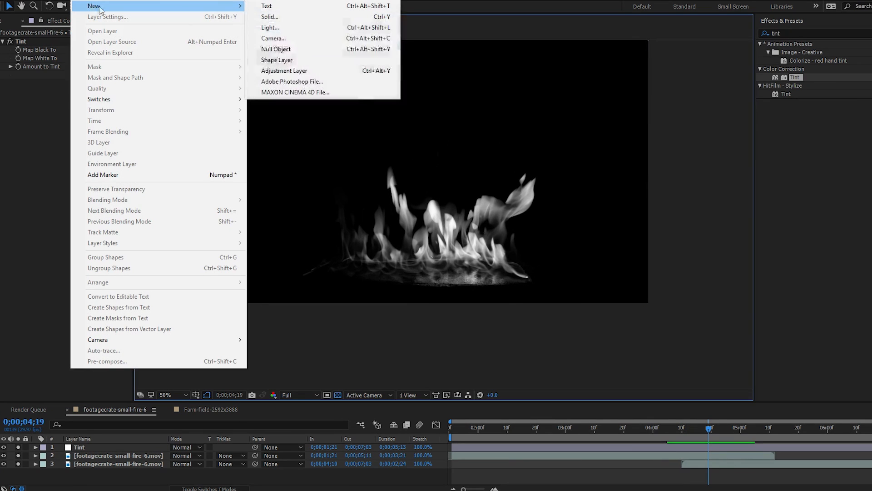
left_click(342, 71)
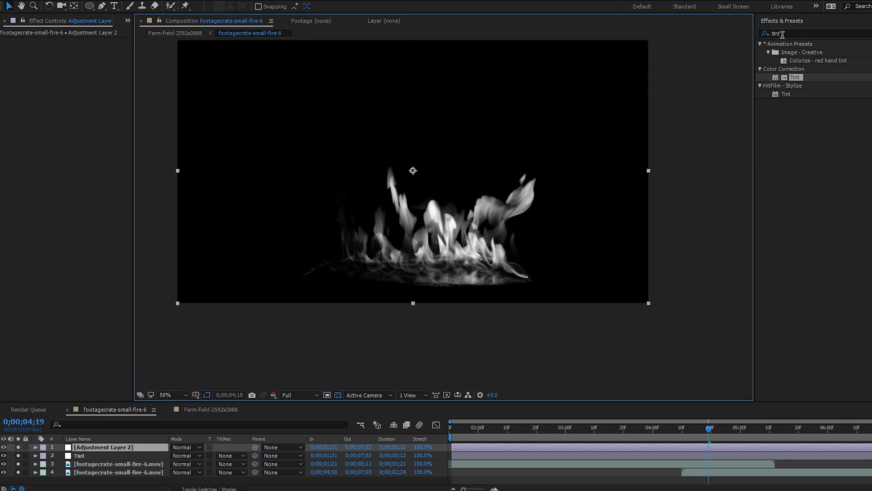
left_click(783, 34)
type("level")
left_click_drag(798, 93, 456, 327)
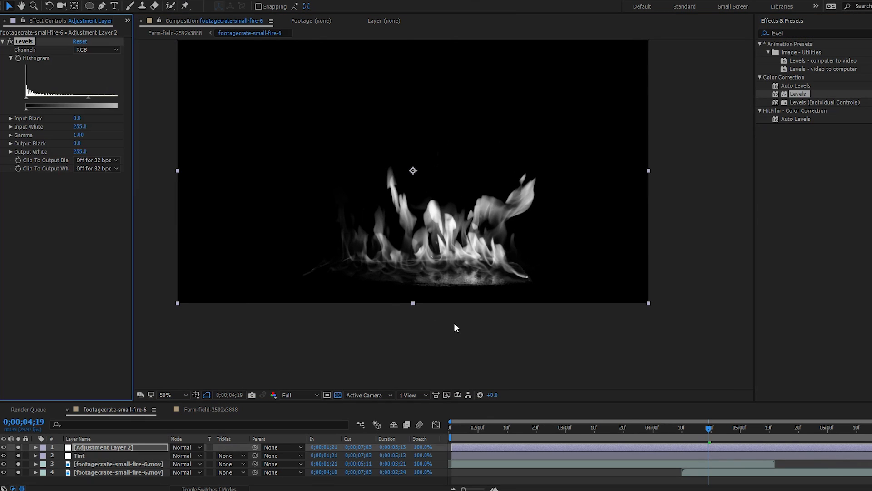
Step: Inspect the overlapping flames at 0;00;04;25, widen the effect controls, and rename the top adjustment layer Levels
left_click_drag(726, 427, 726, 434)
scroll(435, 200, "up", 4)
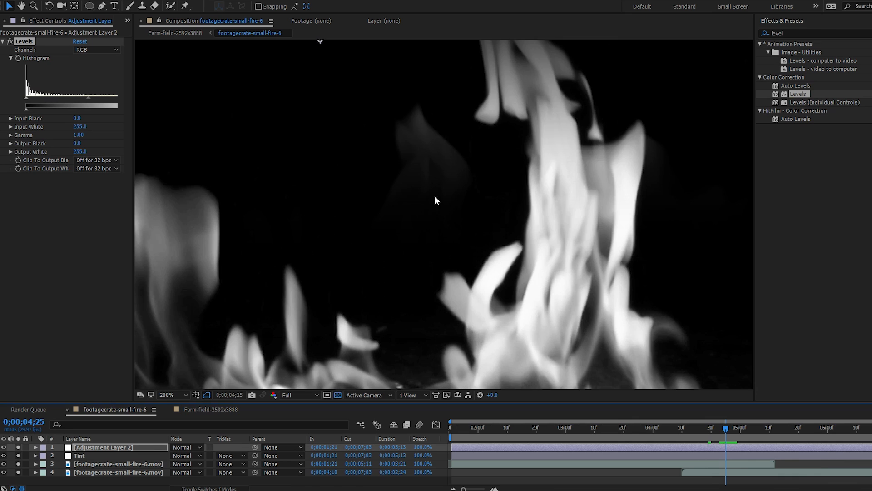
mouse_move(733, 428)
left_mouse_down()
mouse_move(720, 429)
mouse_move(735, 434)
mouse_move(727, 432)
left_mouse_up()
left_click_drag(428, 182, 446, 151)
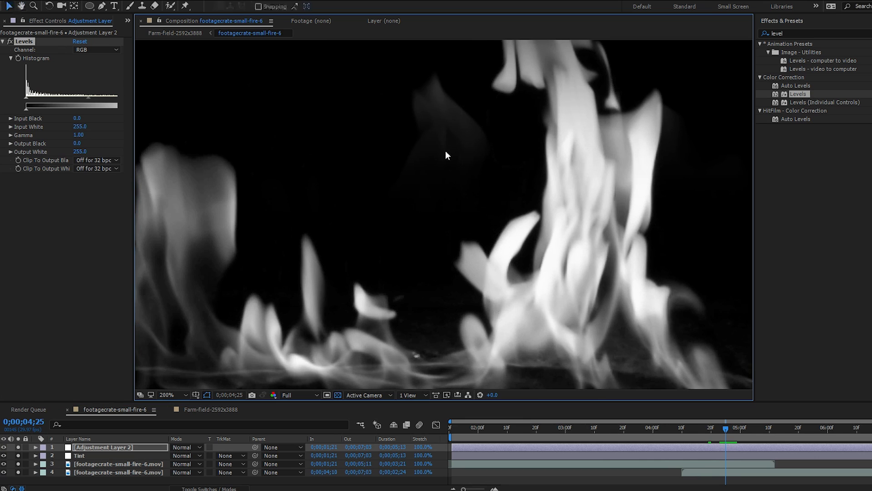
left_click_drag(585, 188, 393, 337)
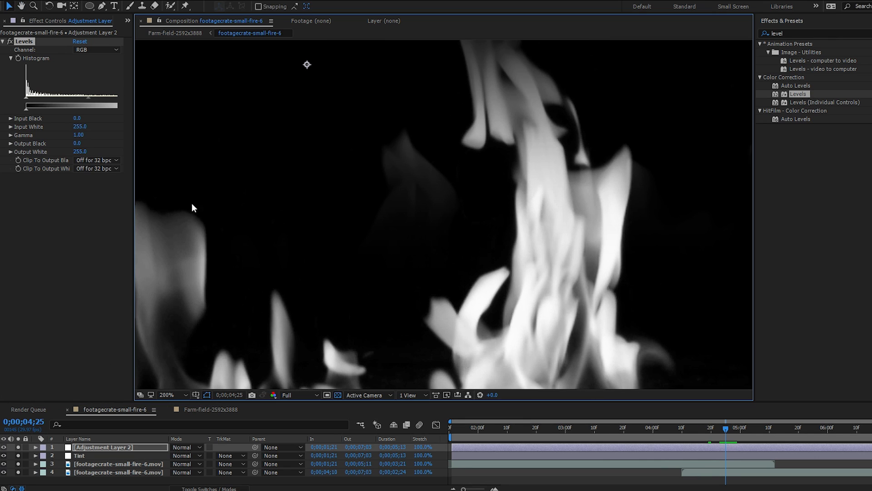
left_click_drag(133, 195, 176, 195)
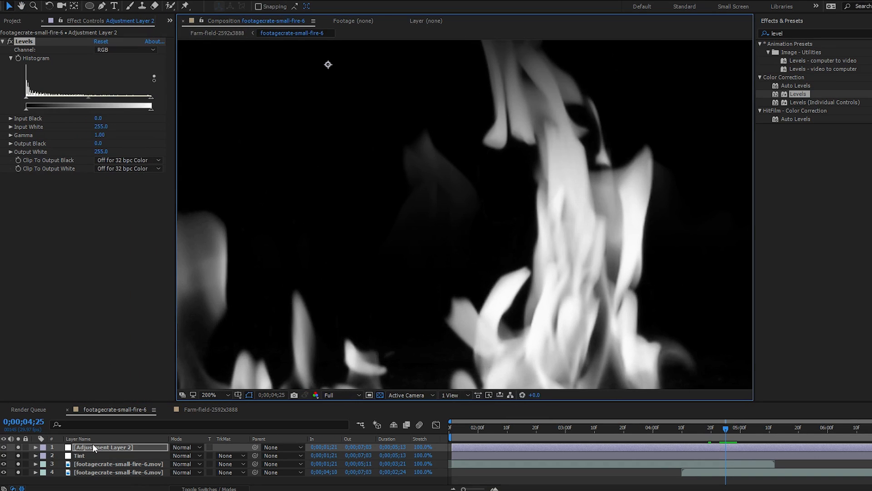
type("Levels")
key("Return")
left_click(150, 107)
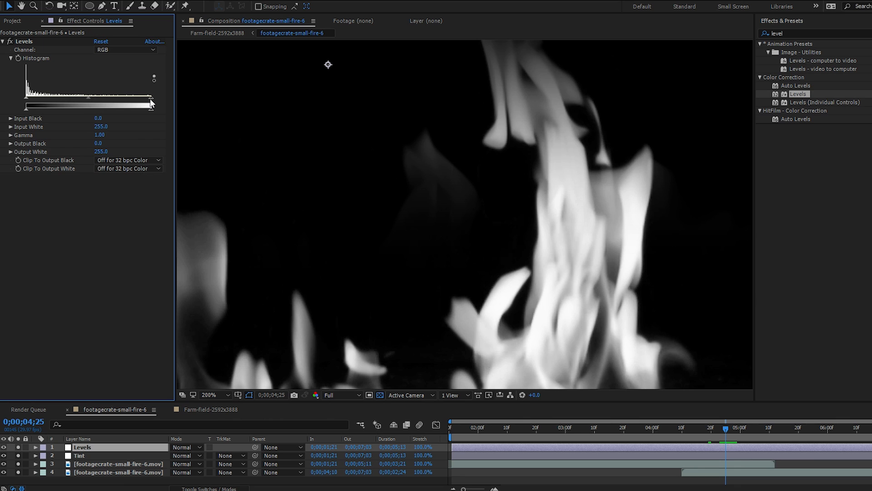
Step: Set the Levels effect's Input Black to 40 to crush the faint gray flames into black
left_click_drag(151, 100, 130, 99)
key("ctrl+z")
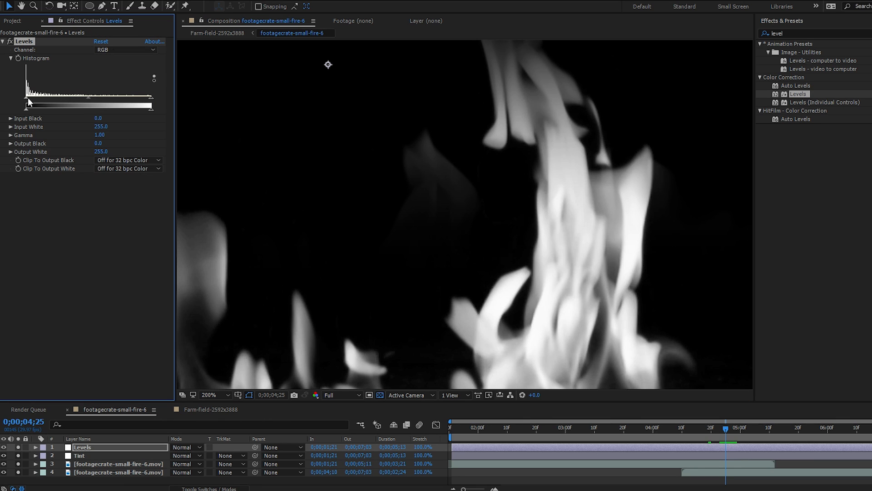
left_click_drag(29, 100, 44, 103)
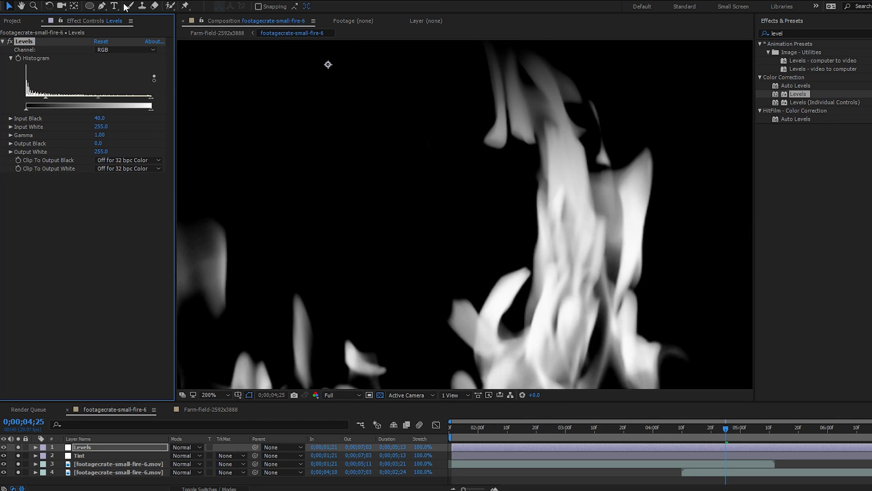
Step: Draw a circular mask on the Levels layer around the faint flame beside the main fire column and feather it 91 pixels
left_click(89, 5)
left_click_drag(299, 55, 550, 307)
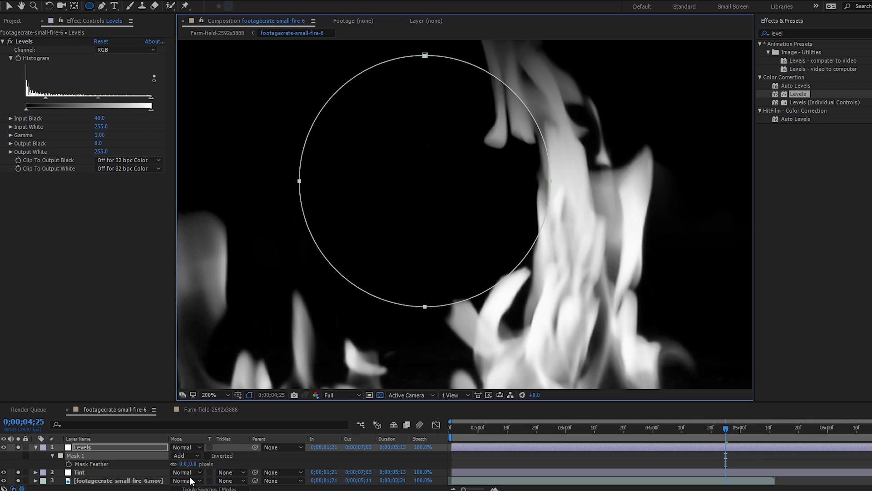
left_click_drag(193, 463, 234, 467)
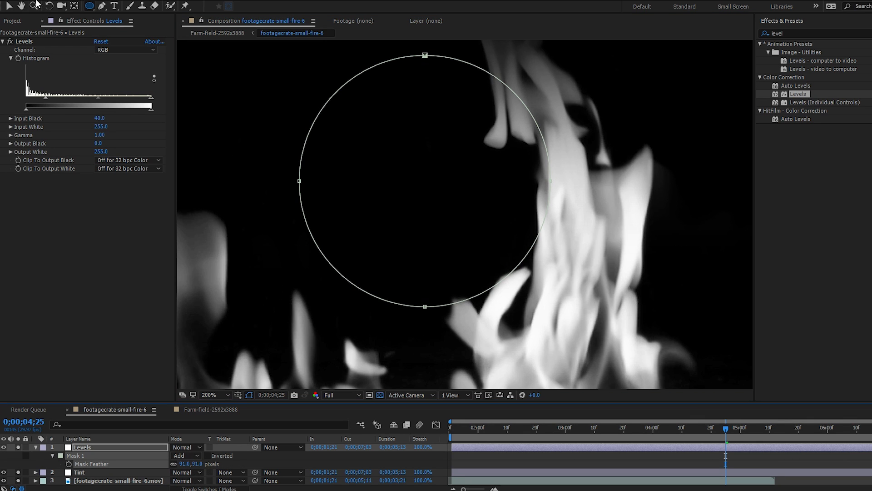
Step: Move the circular Levels mask slightly lower so that it covers the faint ghost flame
left_click(11, 5)
double_click(425, 56)
left_click_drag(438, 121, 446, 145)
scroll(489, 160, "down", 2)
scroll(476, 201, "up", 2)
mouse_move(493, 200)
left_mouse_down()
mouse_move(476, 189)
mouse_move(495, 199)
mouse_move(487, 200)
left_mouse_up()
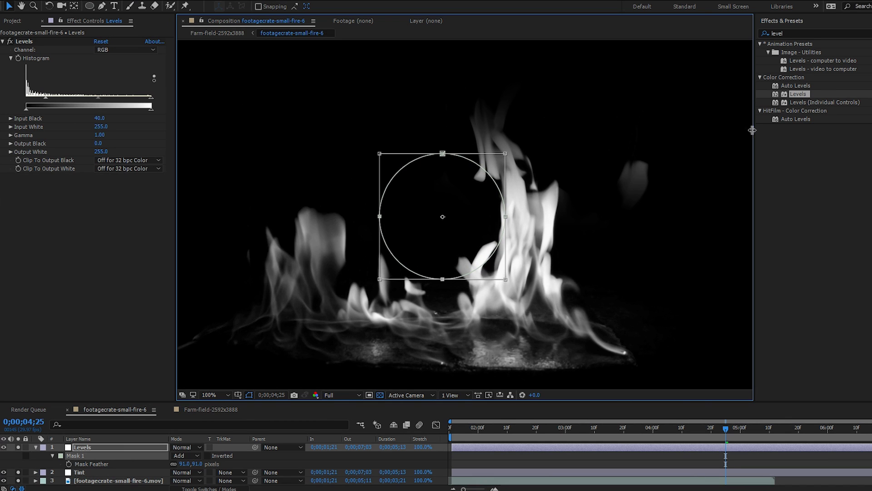
Step: Duplicate the circular Levels mask and place the copy over the detached faint flame to the right of the main fire
scroll(716, 155, "up", 3)
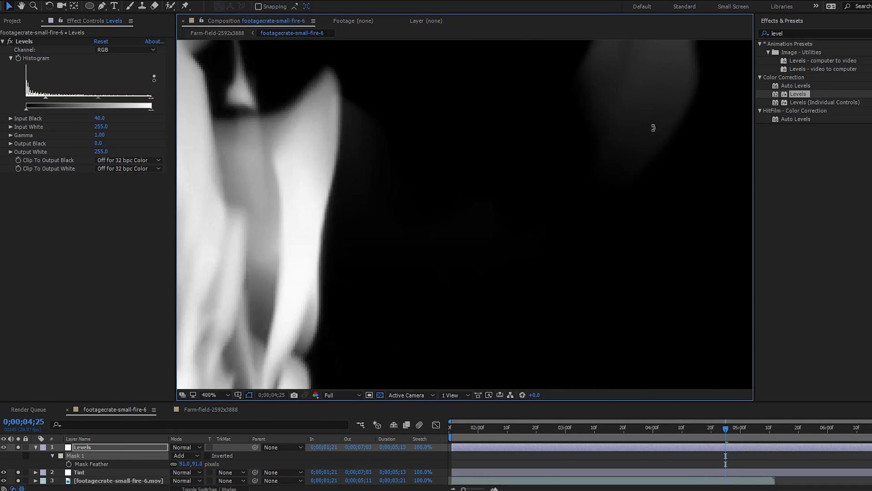
scroll(591, 204, "down", 4)
key("h")
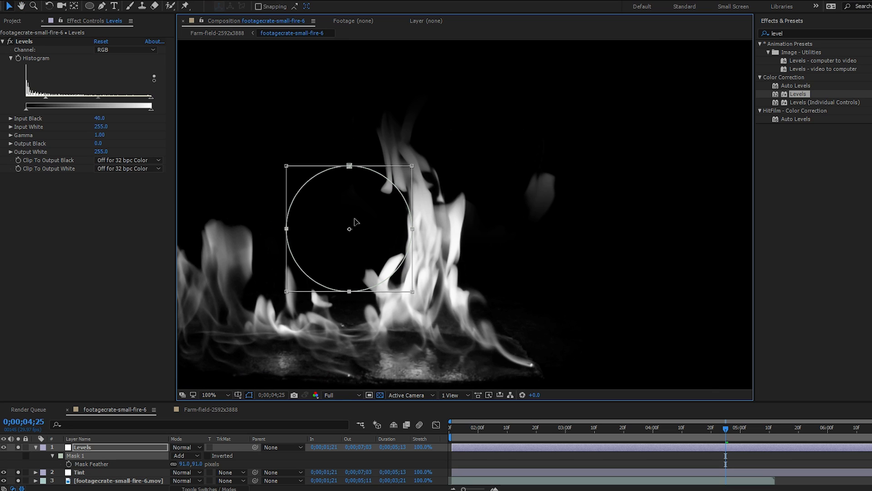
key("ctrl+d")
double_click(350, 166)
left_click_drag(352, 193, 552, 150)
left_click_drag(553, 201, 555, 214)
scroll(688, 433, "down", 3)
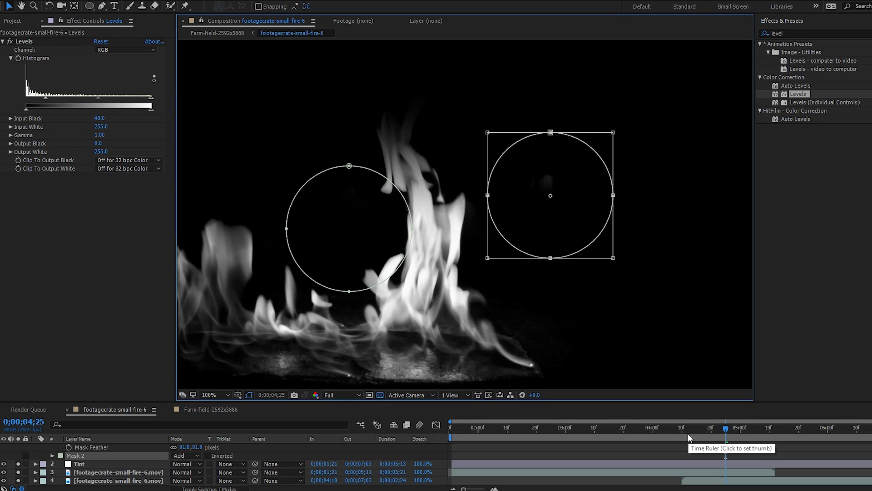
Step: Go to the start of the clip overlap at 0;00;04;10 and set the Levels layer's opacity to 0%
left_click(688, 432)
left_click_drag(683, 433, 680, 431)
scroll(152, 447, "up", 3)
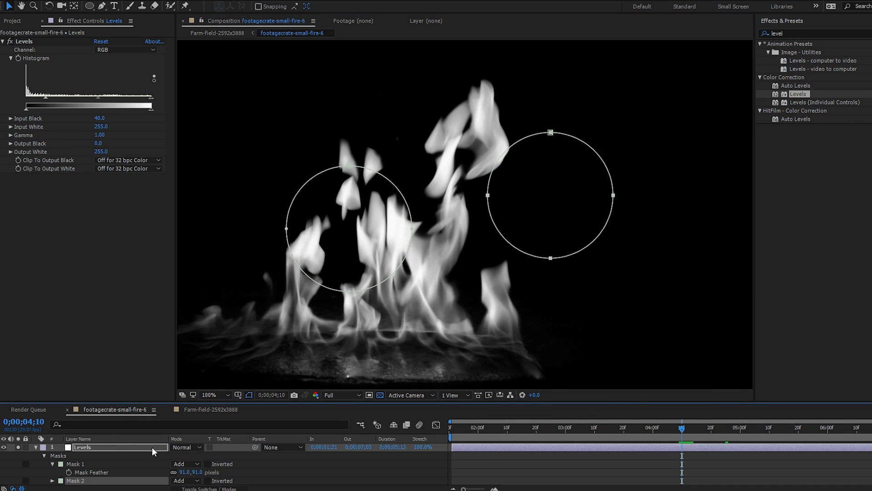
left_click_drag(203, 404, 306, 363)
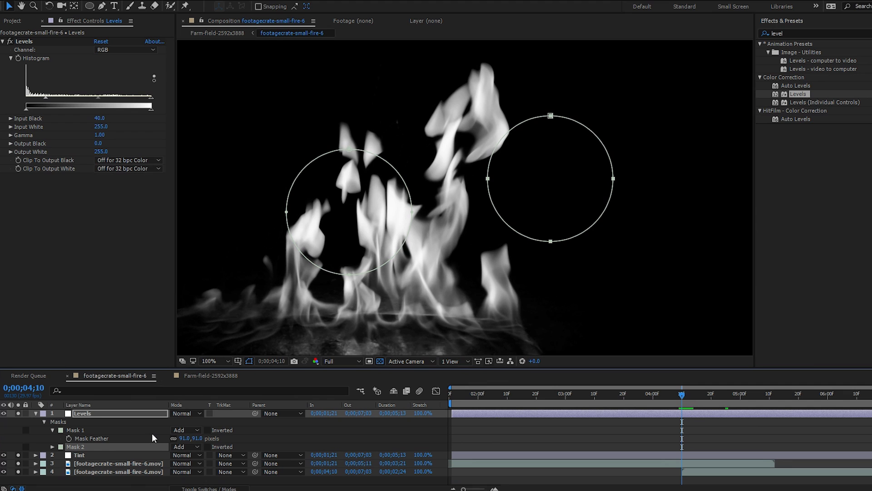
key("t")
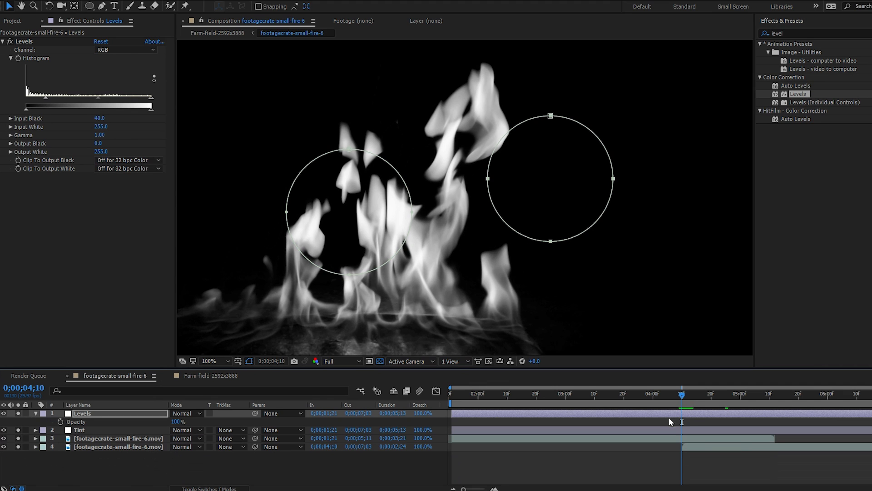
left_click(682, 438)
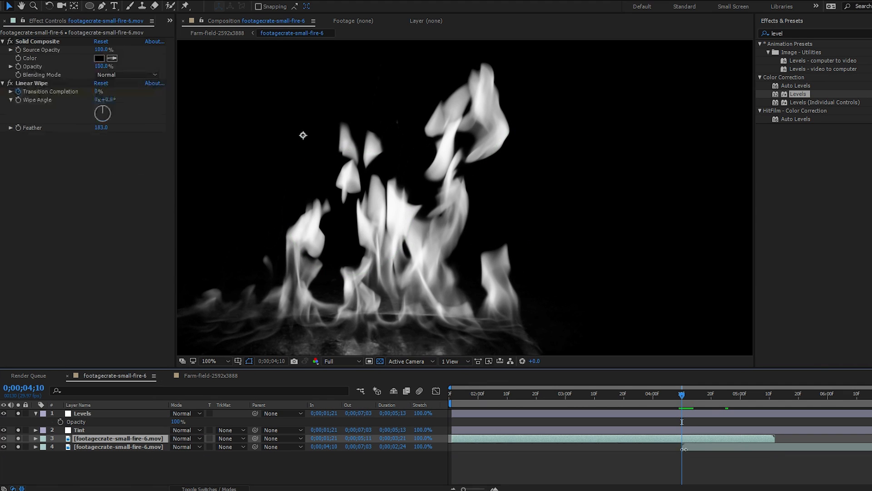
left_click(680, 413)
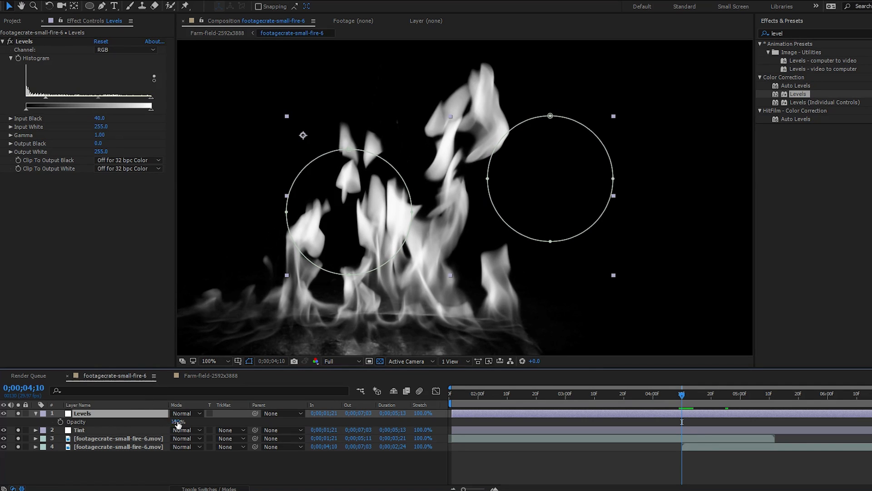
left_click_drag(178, 422, 58, 422)
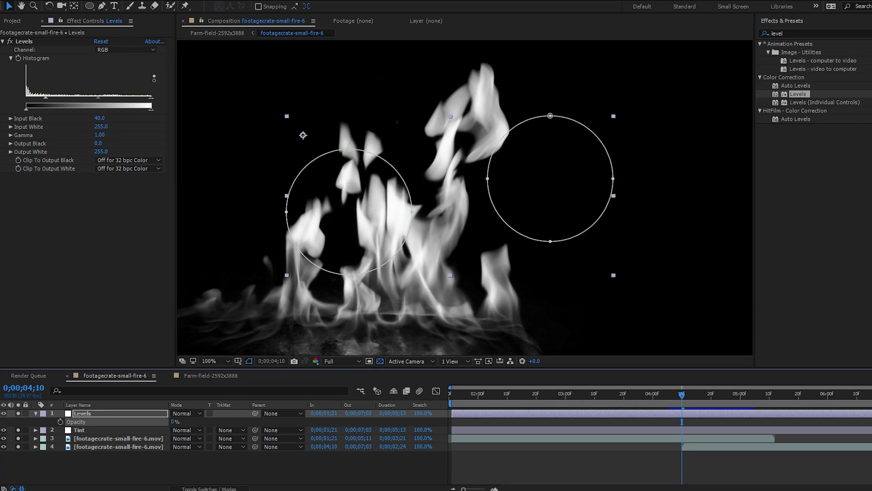
Step: Keyframe the Levels layer's opacity at 0% on 0;00;04;10, 100% on 0;00;04;26 and 0% on 0;00;05;12, and preview the loop
left_click(719, 401)
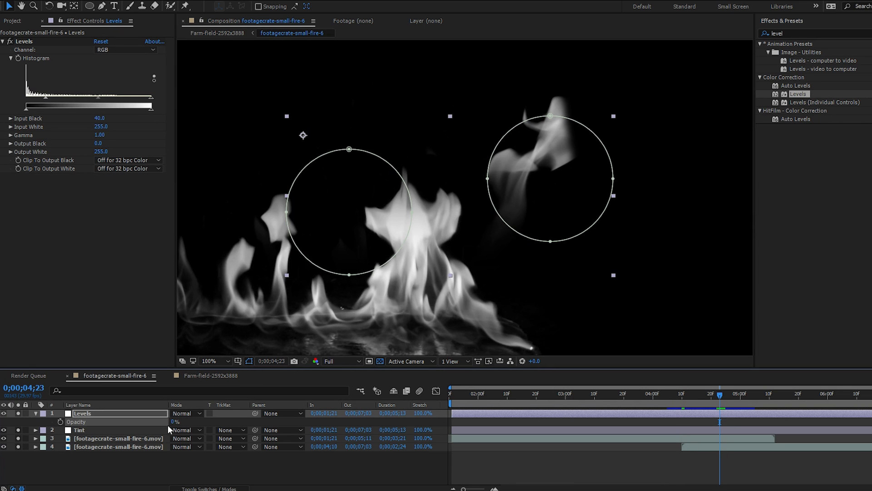
left_click_drag(218, 424, 245, 423)
left_click_drag(735, 398, 777, 395)
left_click_drag(166, 420, 48, 421)
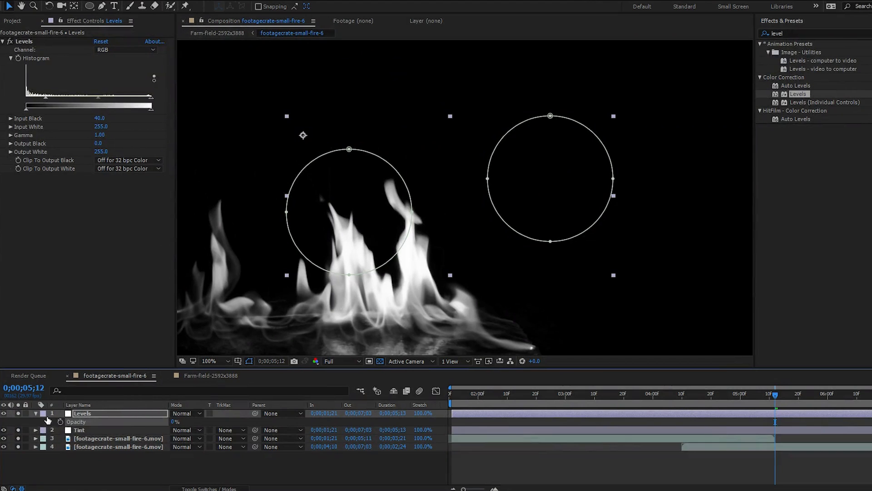
left_click_drag(705, 398, 682, 395)
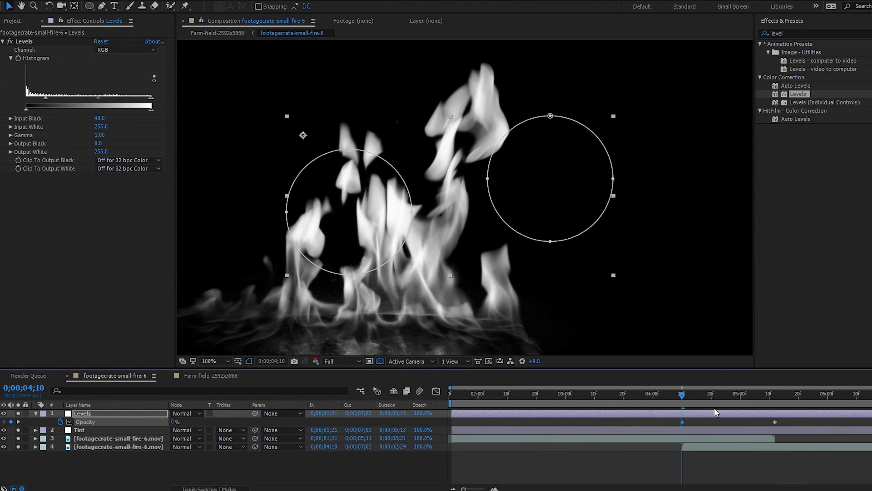
left_click(722, 394)
left_click(674, 392)
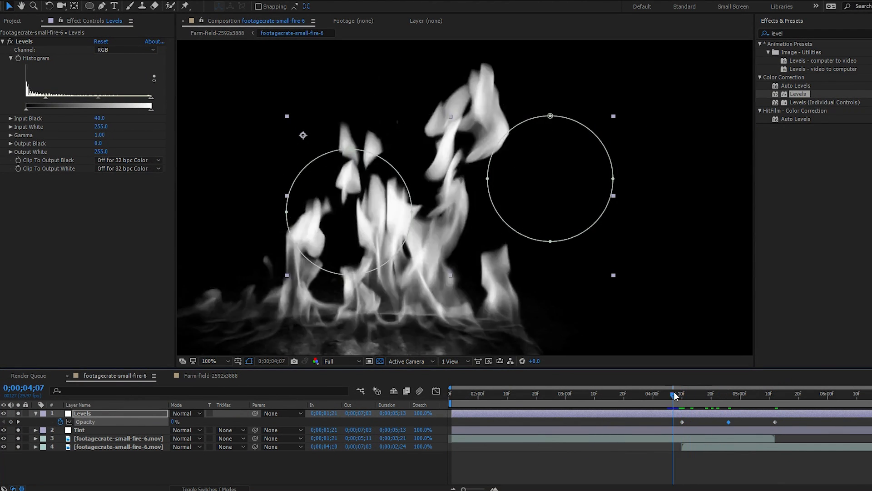
key("space")
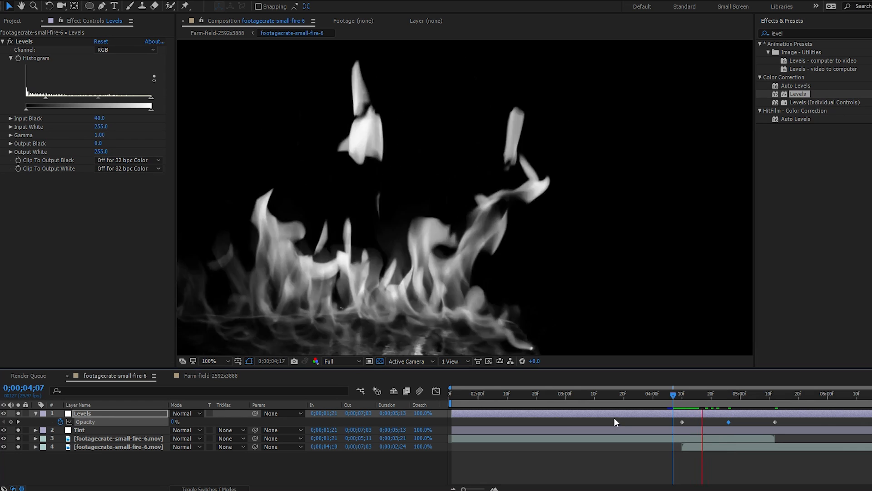
scroll(408, 200, "down", 2)
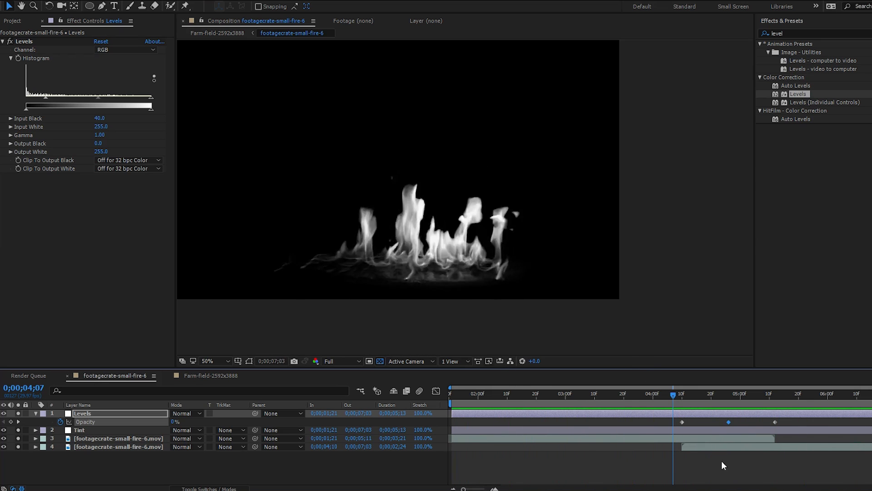
Step: Create an adjustment layer on top, apply the RSMB effect to it, and rename the layer RSMB
left_click_drag(723, 398, 733, 402)
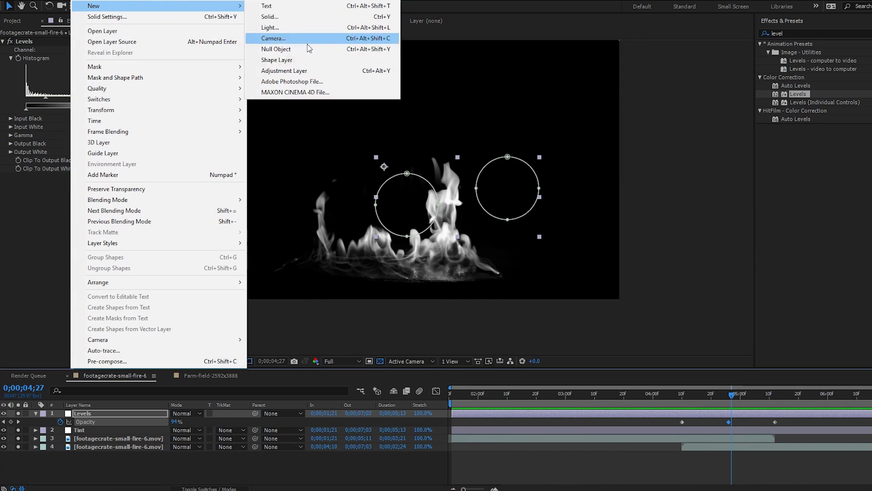
left_click(317, 73)
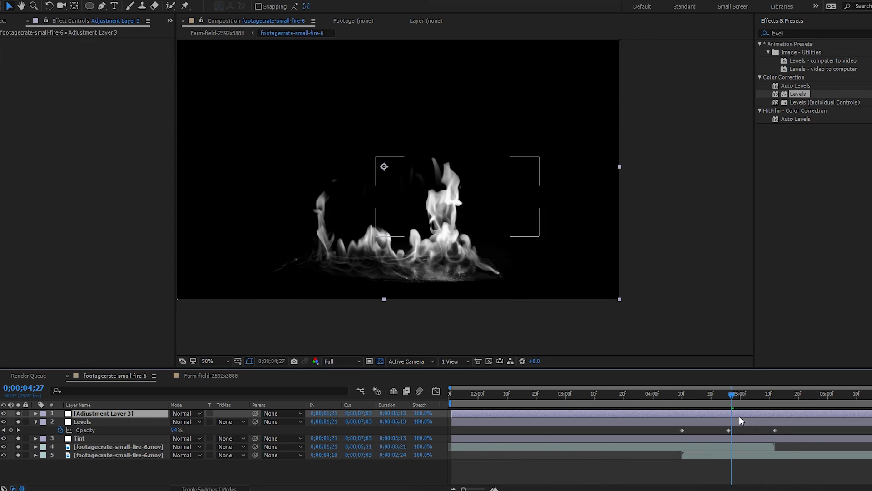
left_click(795, 34)
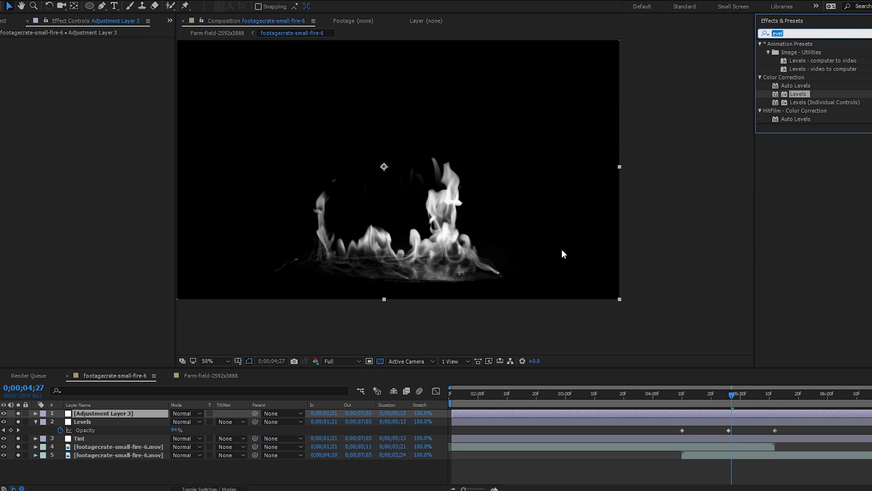
type("rsmb")
left_click_drag(791, 52, 773, 91)
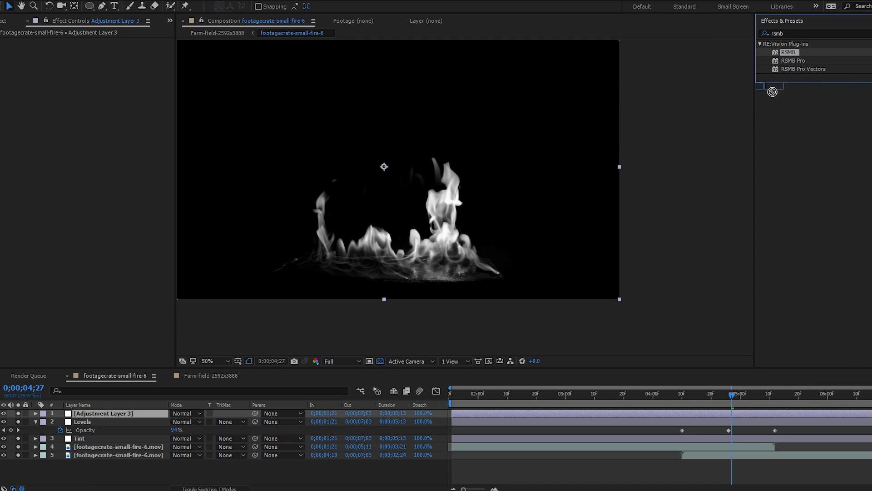
left_click_drag(734, 410, 733, 410)
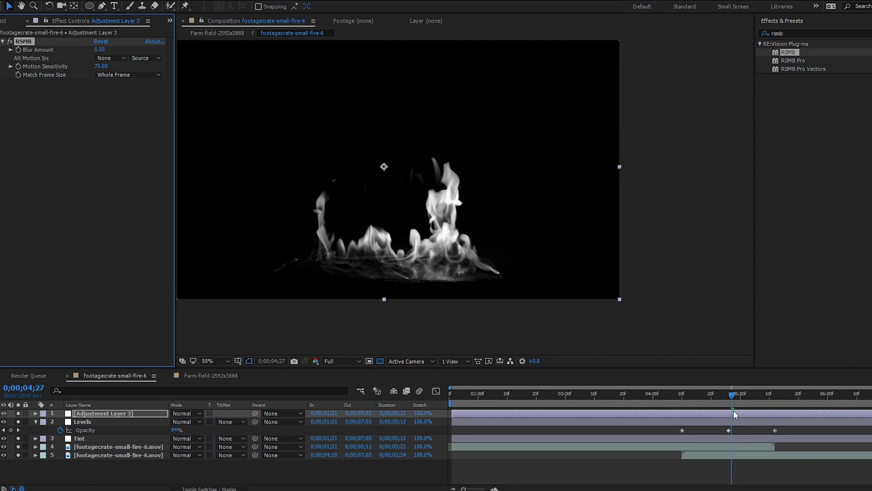
Step: Keyframe RSMB's Blur Amount at 1.00 on 0;00;04;26 and 0 on 0;00;04;10
left_click(729, 398)
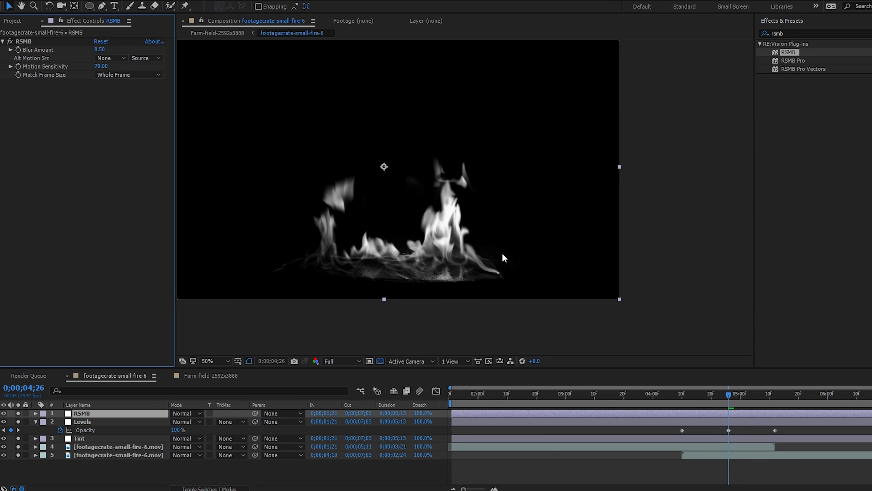
scroll(465, 197, "up", 2)
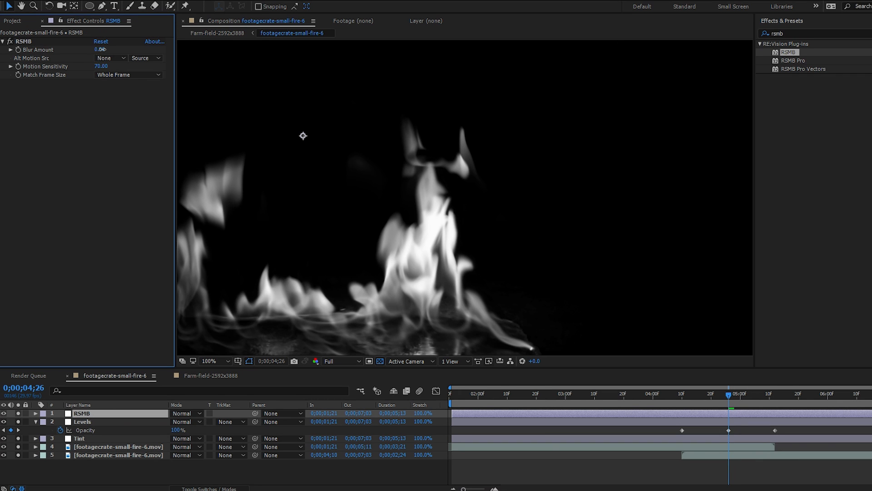
left_click(17, 51)
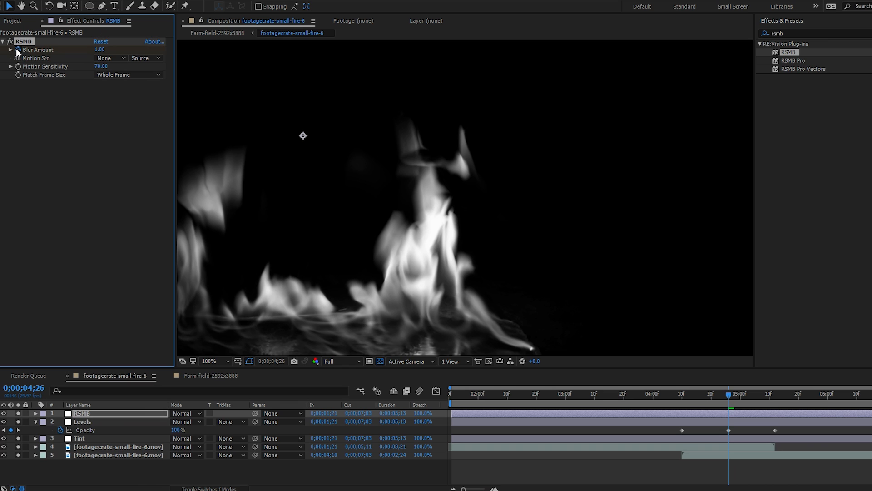
left_click(684, 394)
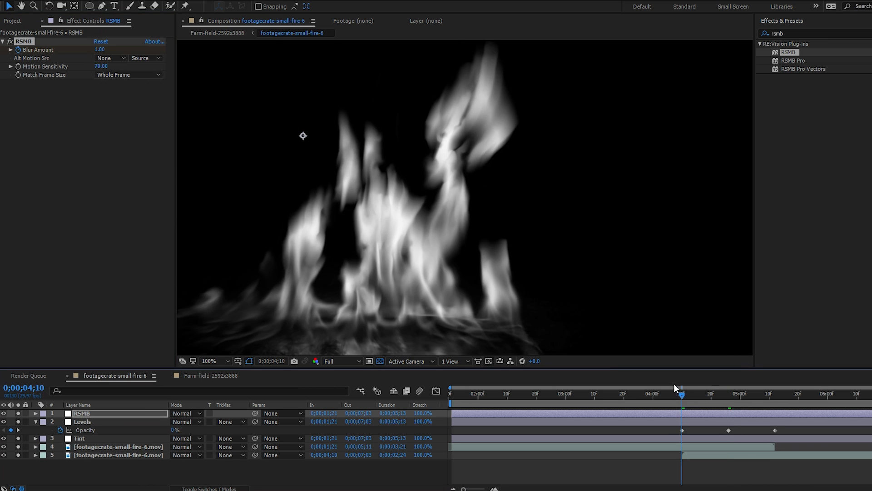
left_click(99, 50)
type("0")
key("Return")
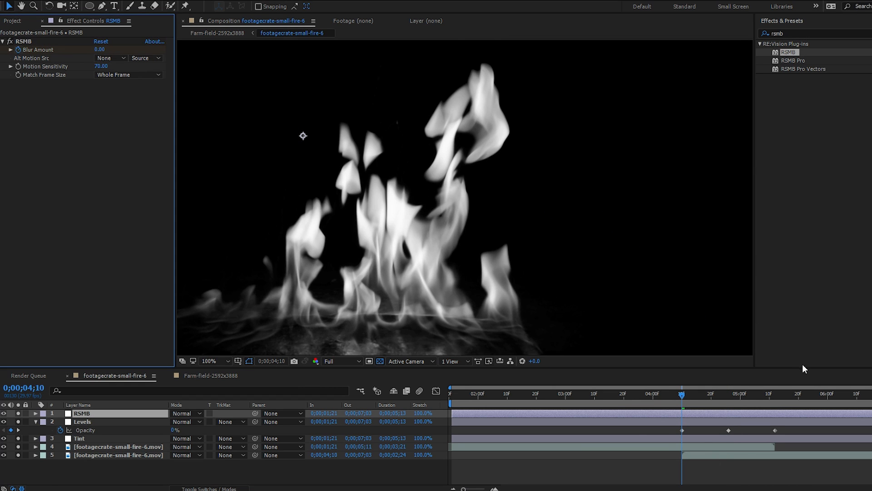
Step: Add a closing Blur Amount keyframe to RSMB at 0;00;05;12 to fade the motion blur back out
left_click_drag(773, 399, 775, 400)
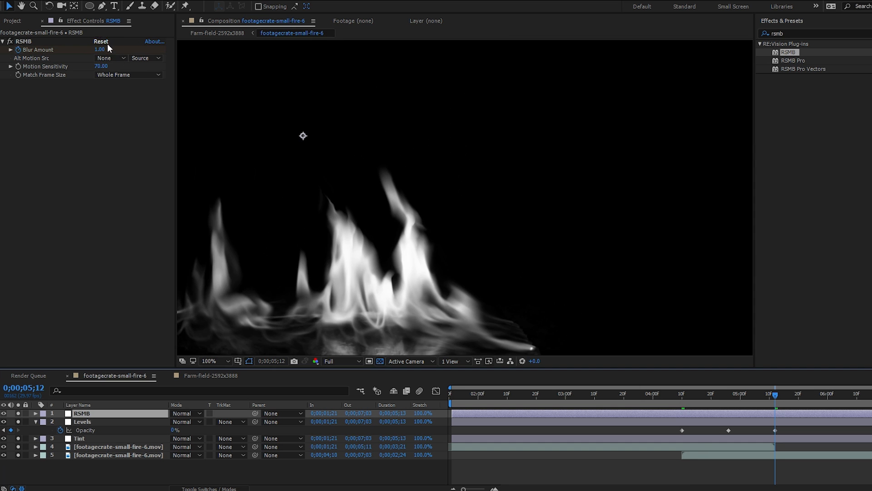
left_click(100, 50)
key("Return")
Step: Play back and inspect the motion-blurred transition between the two fire clips from 0;00;04;14 to 0;00;05;10
left_click_drag(351, 238, 454, 207)
left_click_drag(724, 399, 694, 399)
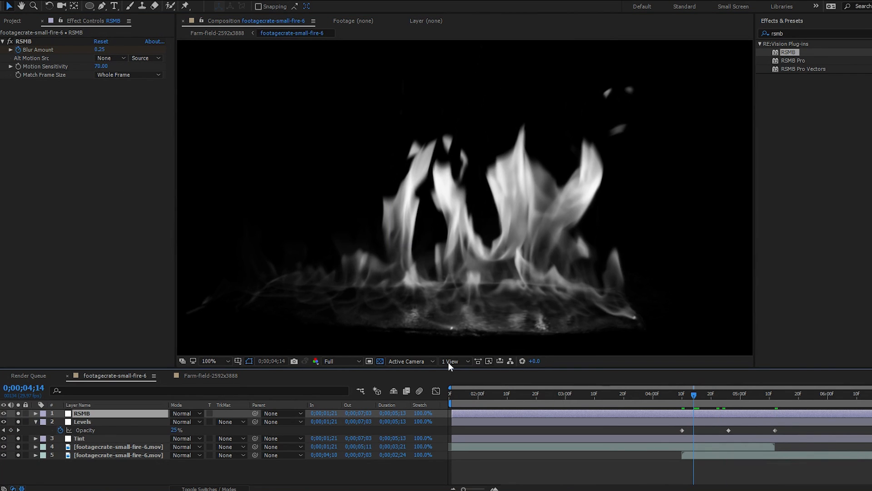
key("space")
scroll(517, 315, "down", 1)
key("space")
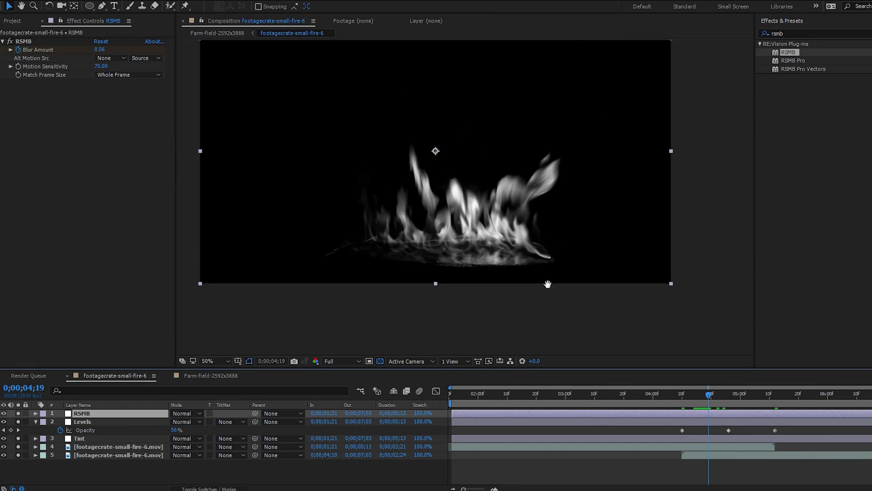
key("space")
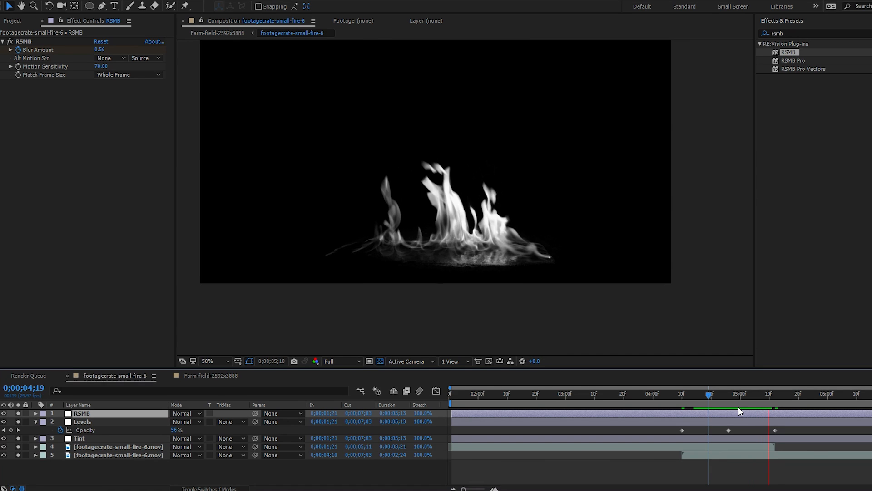
left_click_drag(746, 396, 726, 397)
scroll(486, 246, "up", 2)
scroll(447, 304, "down", 2)
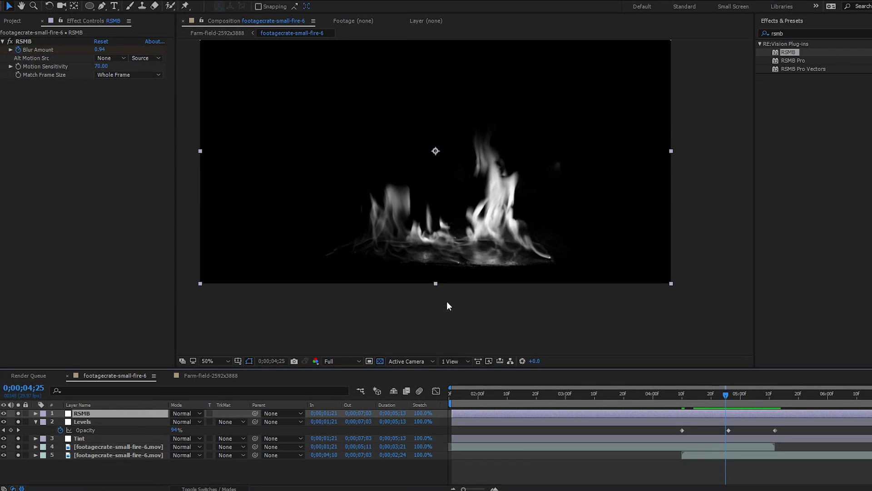
Step: Draw a rectangular mask on the RSMB layer, covering the frame from above down to the base of the flames
left_click(91, 7)
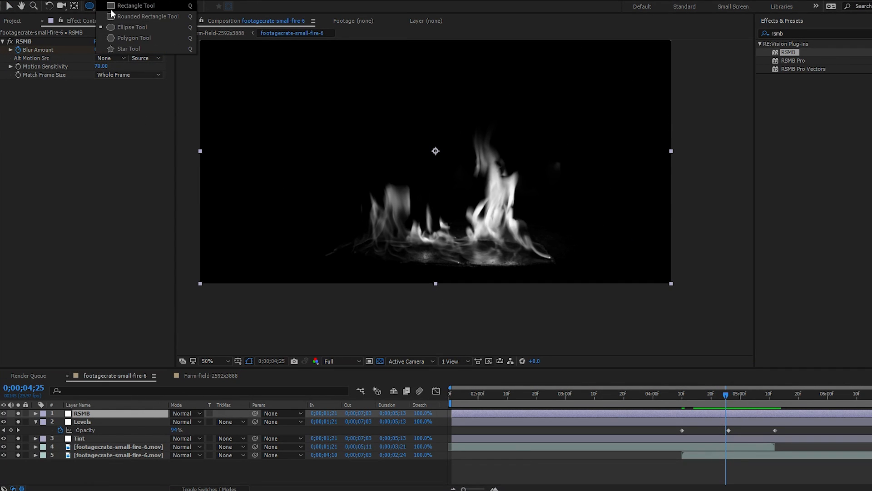
left_click(110, 7)
left_click_drag(308, 191, 319, 217)
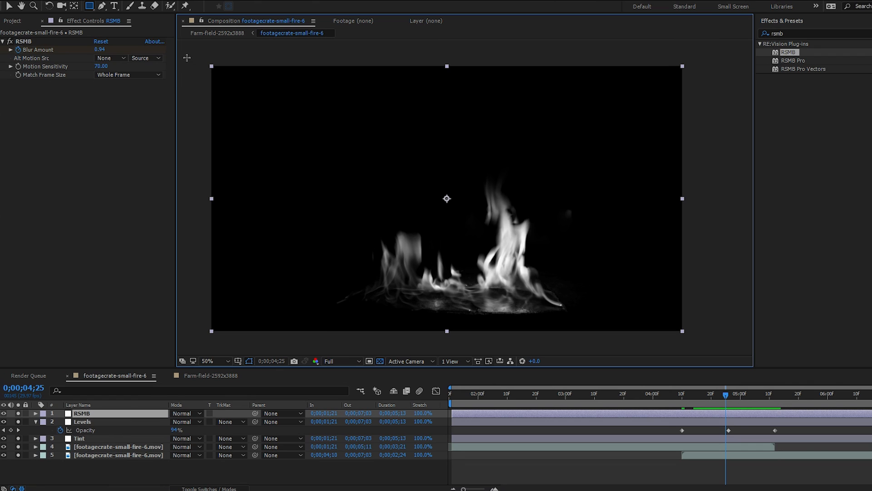
left_click_drag(190, 53, 758, 286)
scroll(540, 286, "up", 1)
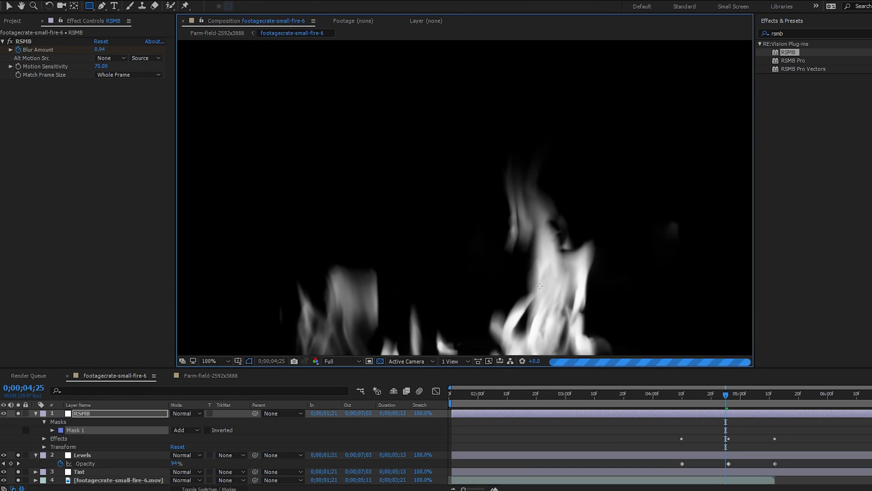
Step: Feather the RSMB layer's mask by 85 pixels and raise its lower edge slightly above the fire's base
key("space")
left_click_drag(551, 267, 546, 171)
key("f")
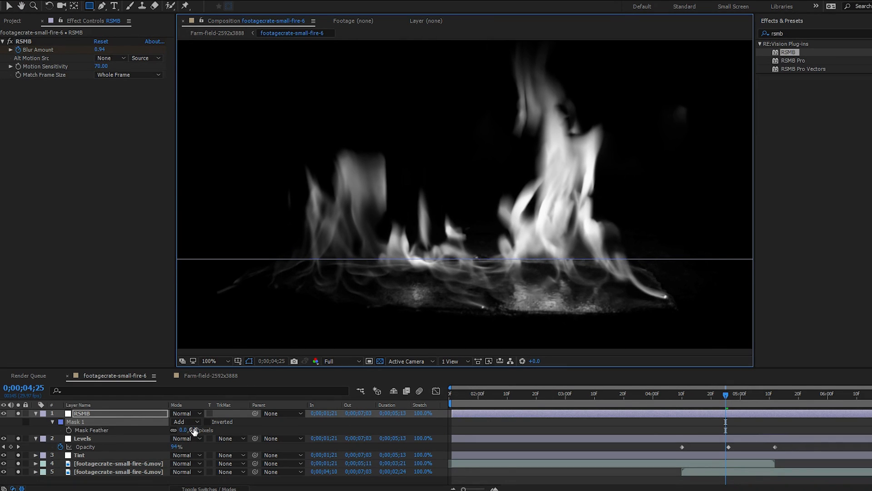
left_click_drag(194, 430, 236, 432)
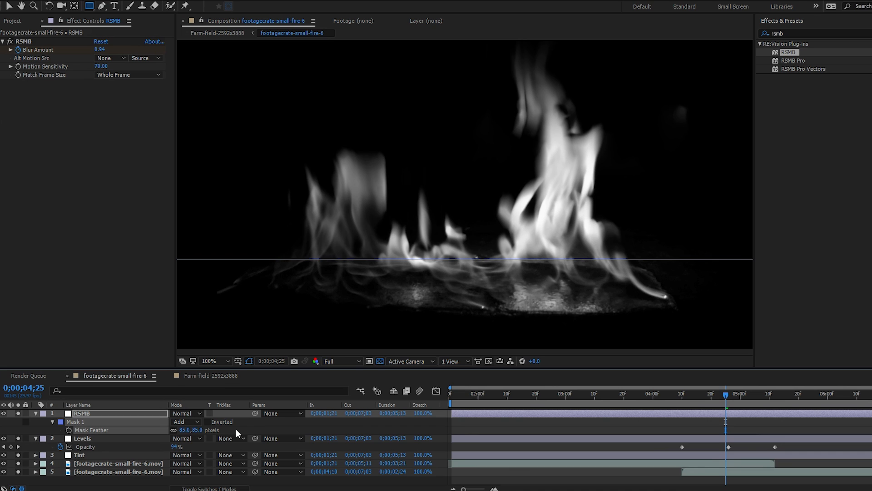
left_click(9, 6)
left_click_drag(538, 260, 526, 254)
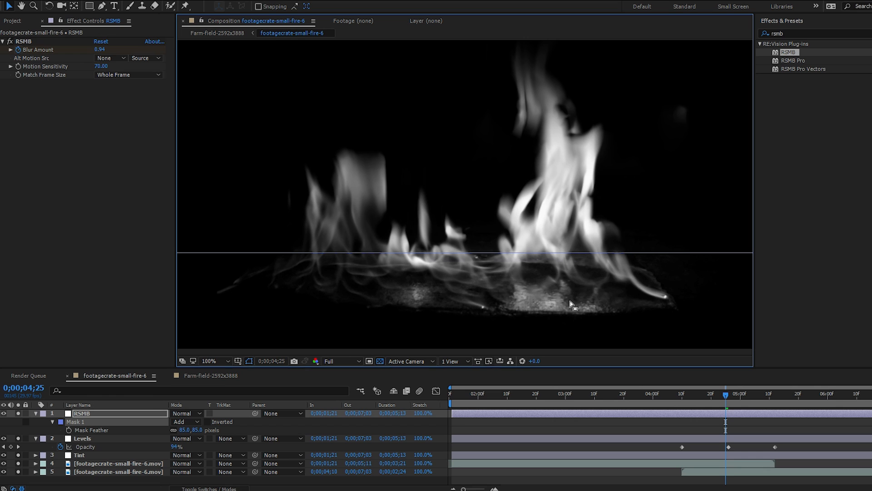
key("comma")
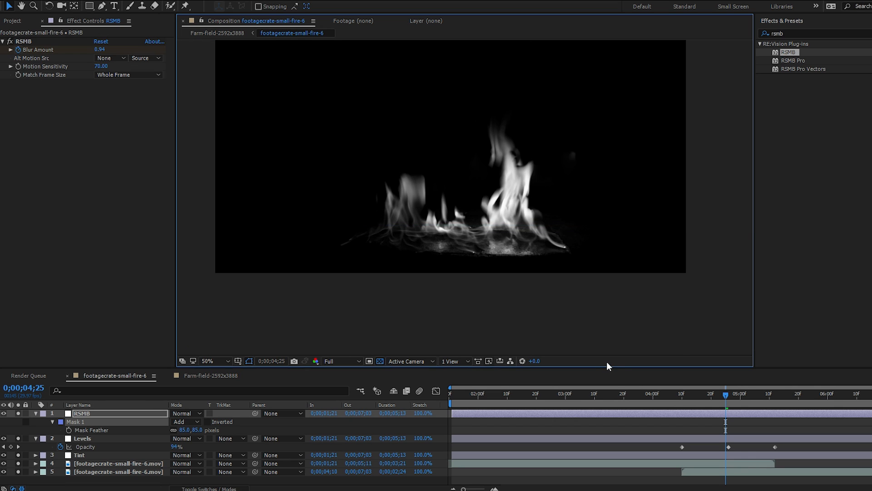
Step: Check the masked motion blur around 0;00;04;20, delete the RSMB adjustment layer, and scrub through the transition without it
left_click(711, 397)
left_click_drag(712, 400, 714, 398)
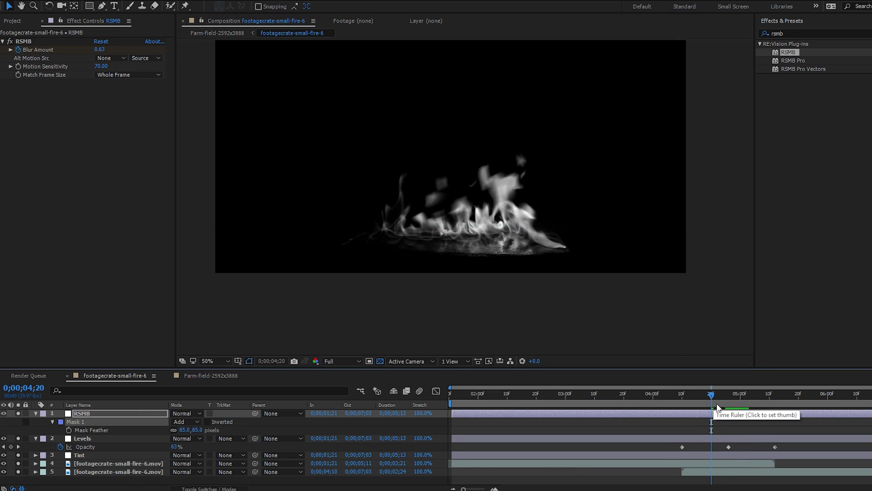
left_click(717, 413)
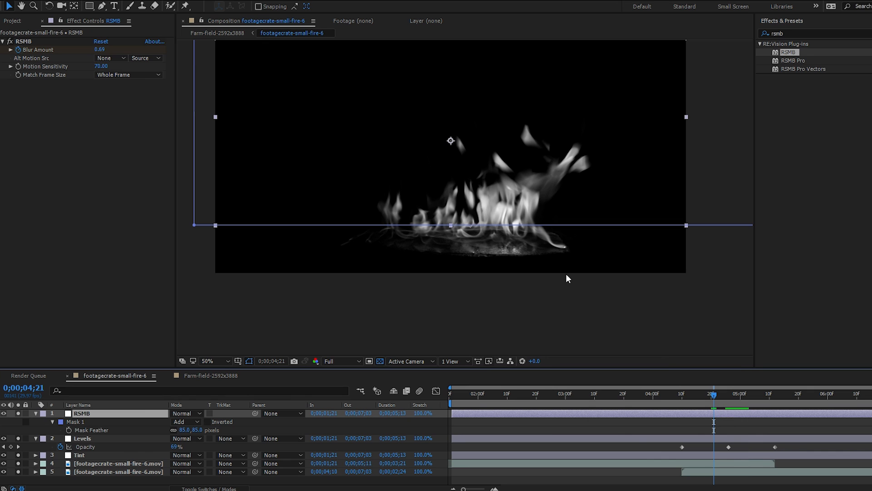
left_click_drag(544, 163, 543, 225)
key("Delete")
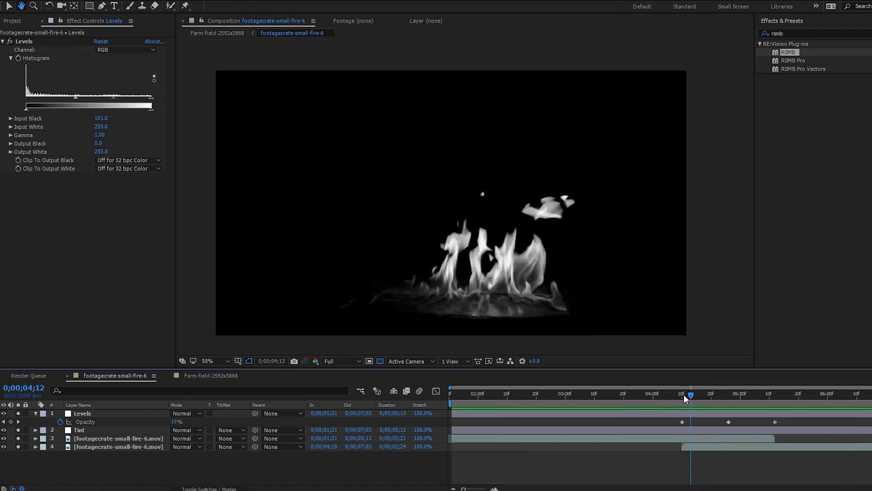
left_click_drag(683, 395, 720, 418)
Step: Add footagecrate-small-fire-6.mov as the uppermost layer and move it beside the grayscale fire as a colour reference
left_click(16, 21)
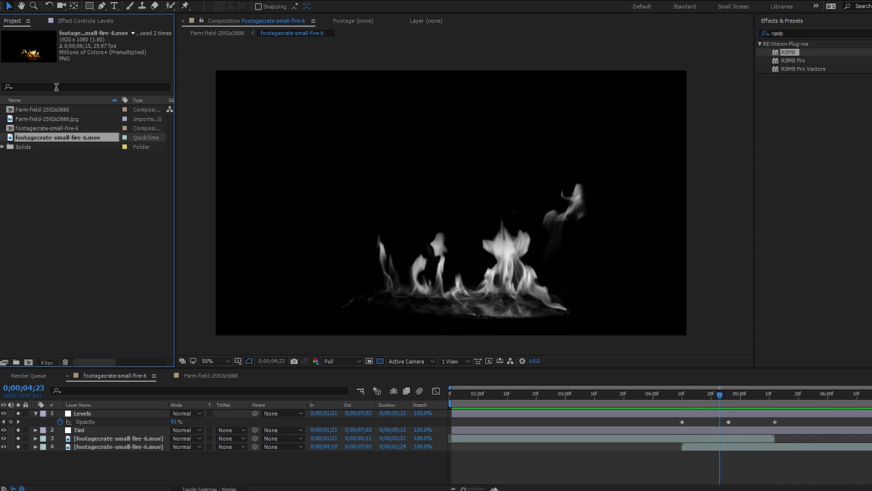
left_click_drag(36, 137, 149, 410)
left_click_drag(479, 331, 291, 293)
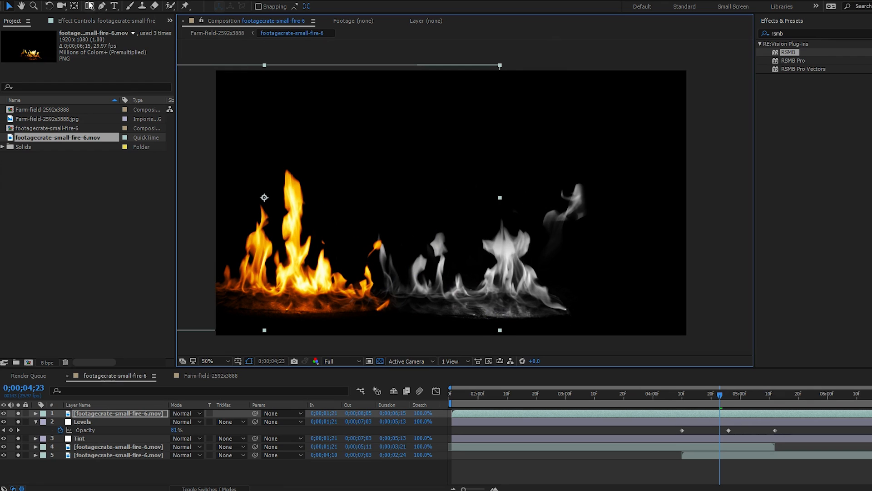
Step: Create an adjustment layer, place it directly beneath the reference clip and above Levels, and rename it Color
key("ctrl+alt+y")
left_click_drag(80, 414, 89, 426)
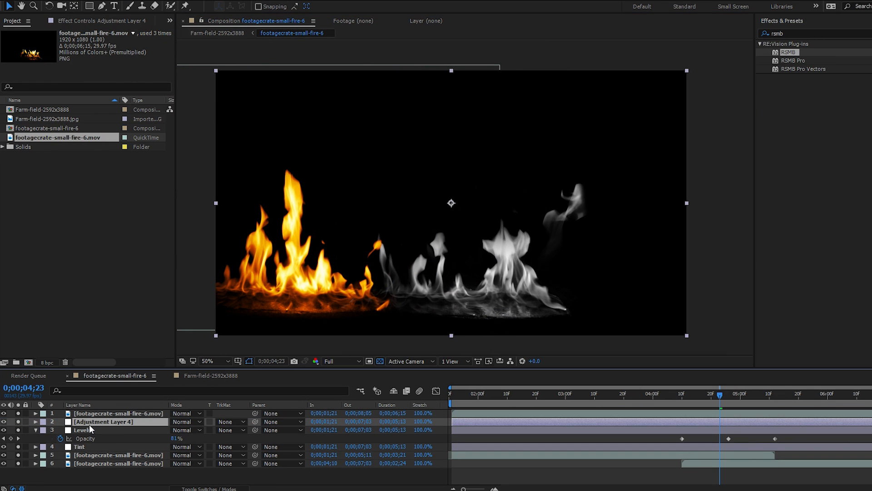
key("Return")
type("Color")
key("Return")
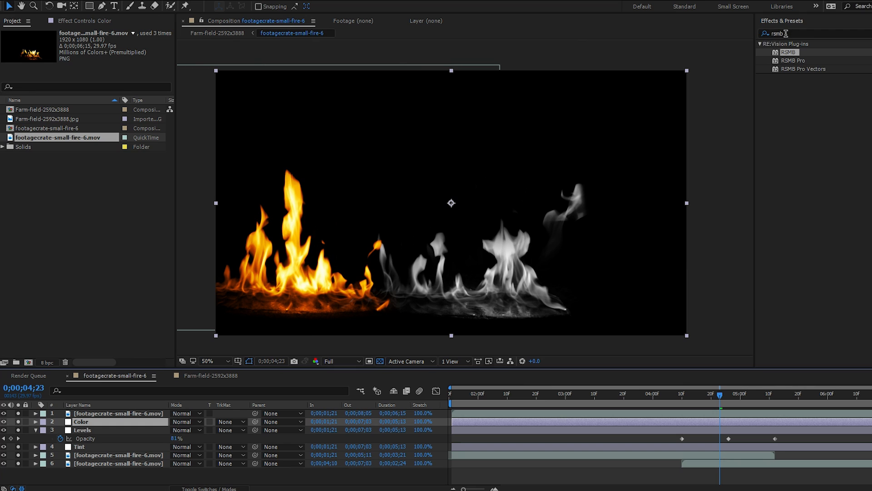
Step: Find the VC Color Vibrance effect and apply it to the Color adjustment layer
key("ctrl+5")
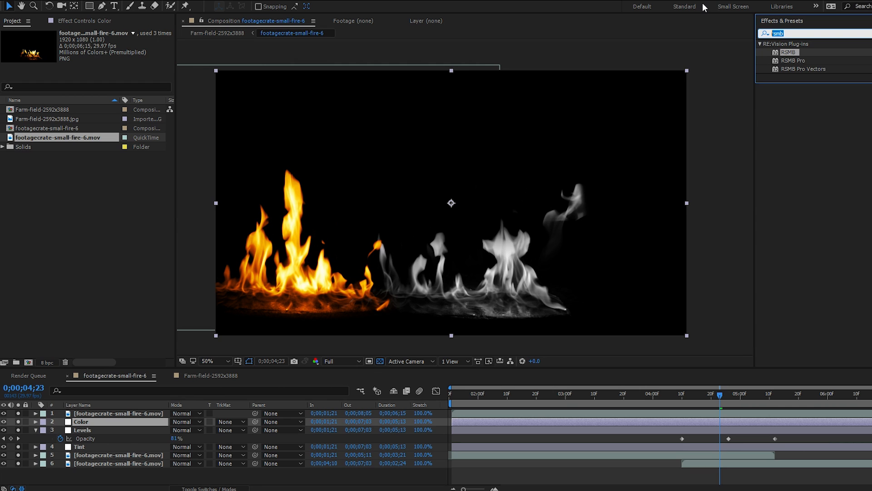
type("color v")
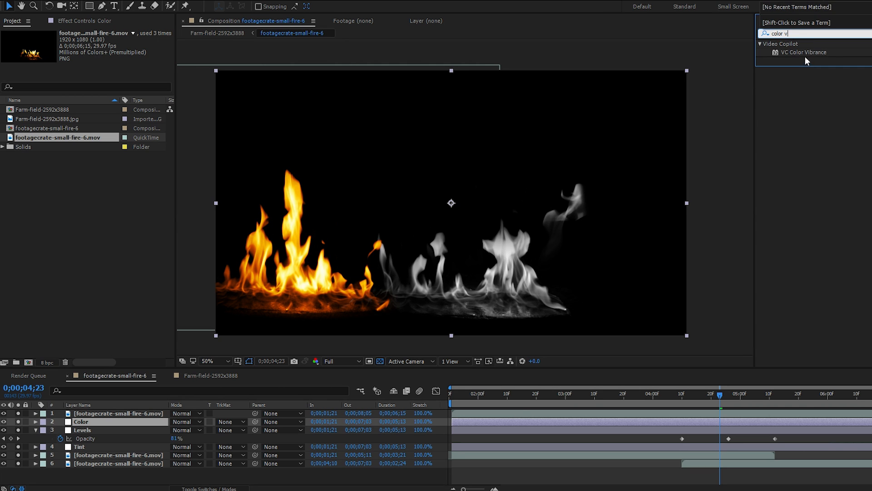
left_click_drag(805, 54, 121, 431)
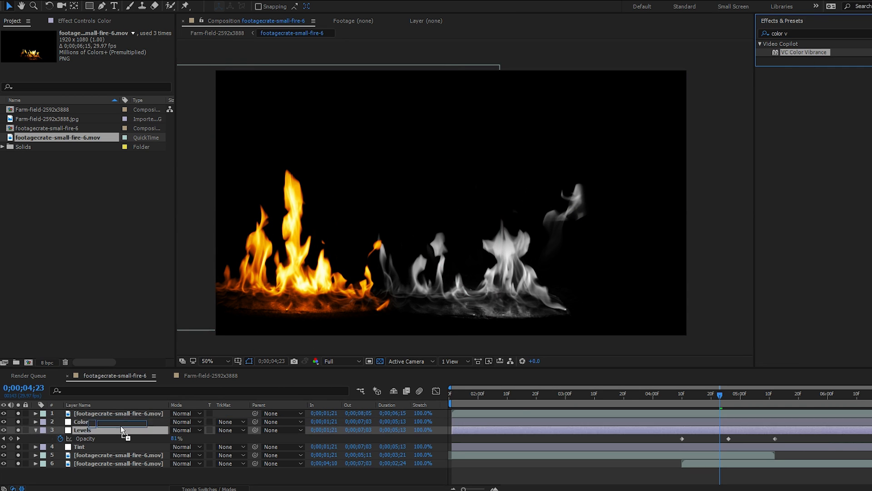
left_click_drag(122, 431, 122, 421)
Step: Sample an orange from the reference flames as the VC Color Vibrance colour
scroll(376, 233, "up", 2)
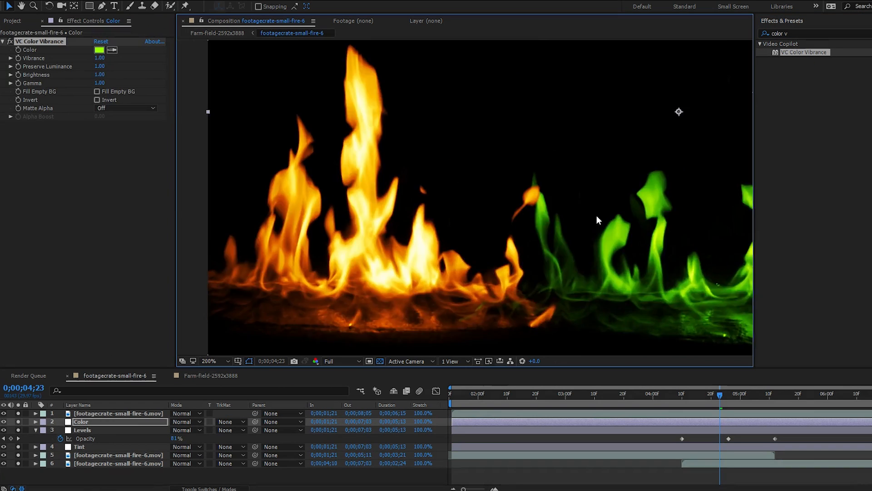
scroll(597, 220, "up", 1)
left_click_drag(576, 257, 662, 132)
scroll(662, 132, "down", 1)
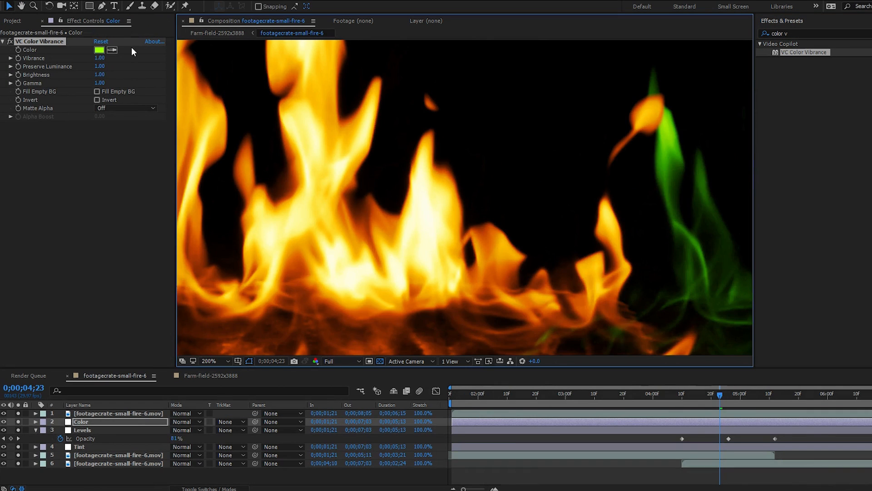
left_click(112, 50)
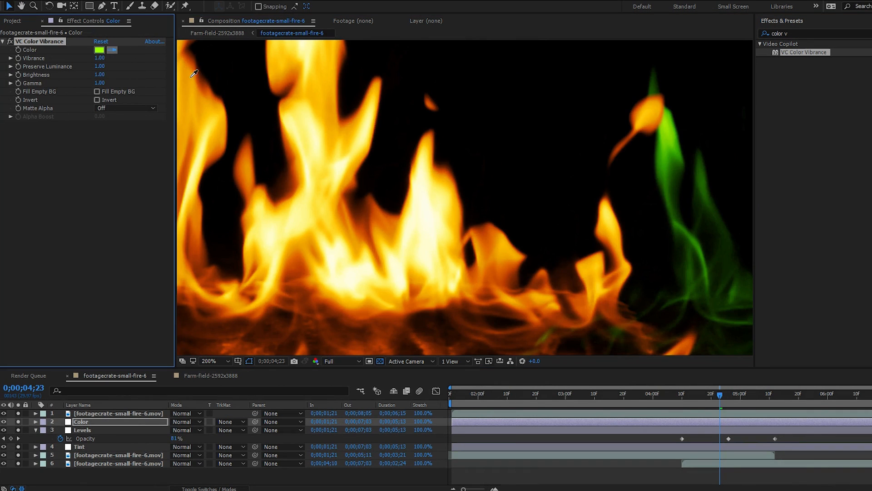
left_click(386, 224)
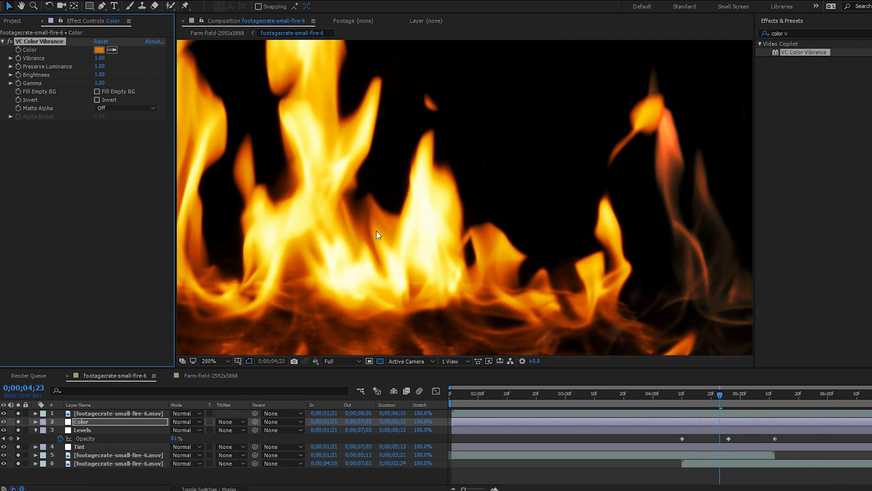
scroll(382, 237, "down", 2)
scroll(541, 290, "down", 2)
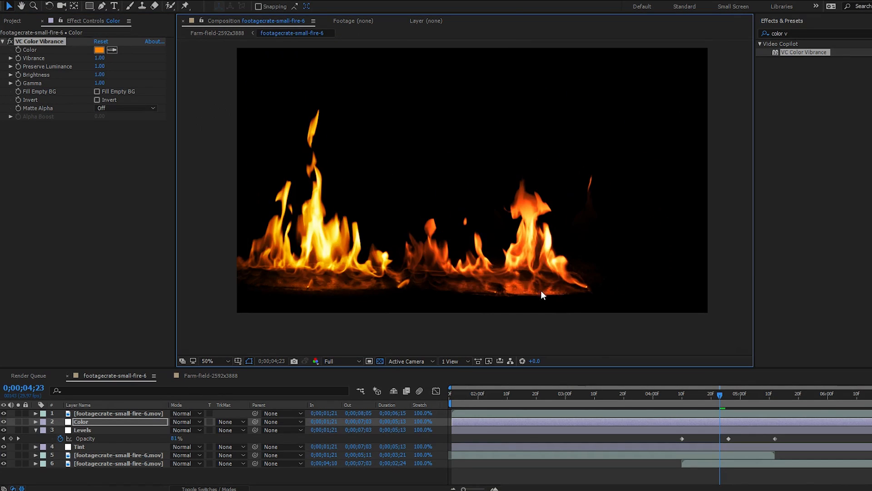
Step: Compare the tinted fire with the reference clip and set the VC Color Vibrance colour to the yellower orange FF9E00
key("space")
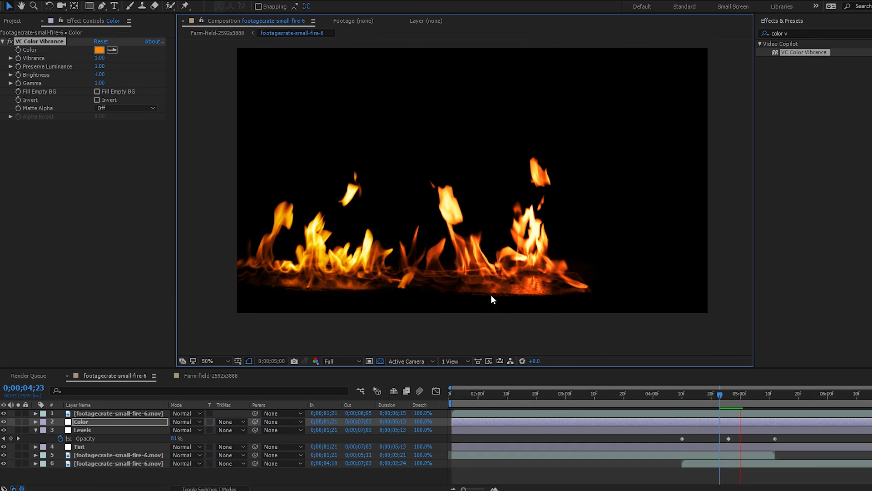
scroll(538, 296, "up", 2)
left_click_drag(539, 294, 663, 186)
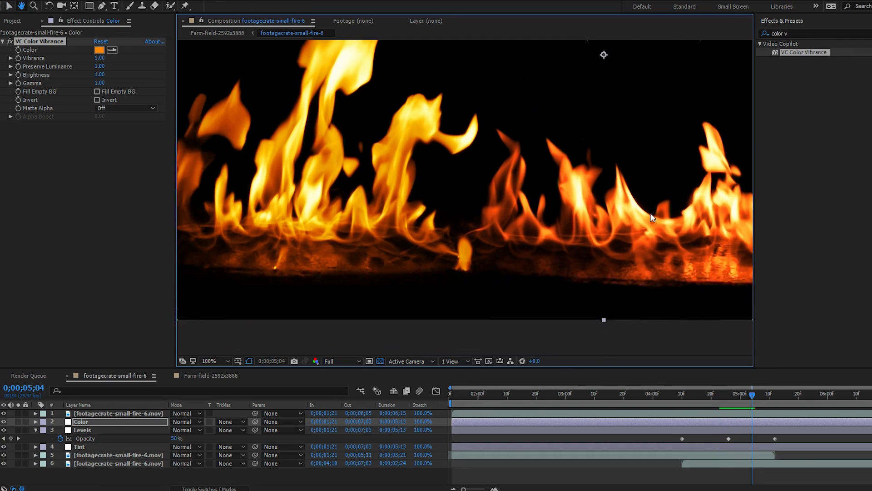
left_click_drag(545, 213, 459, 267)
left_click(98, 51)
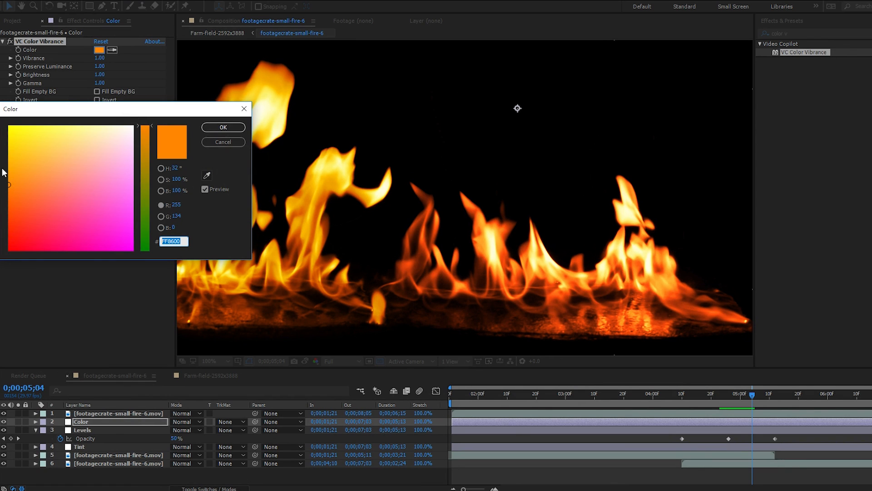
left_click_drag(15, 185, 8, 174)
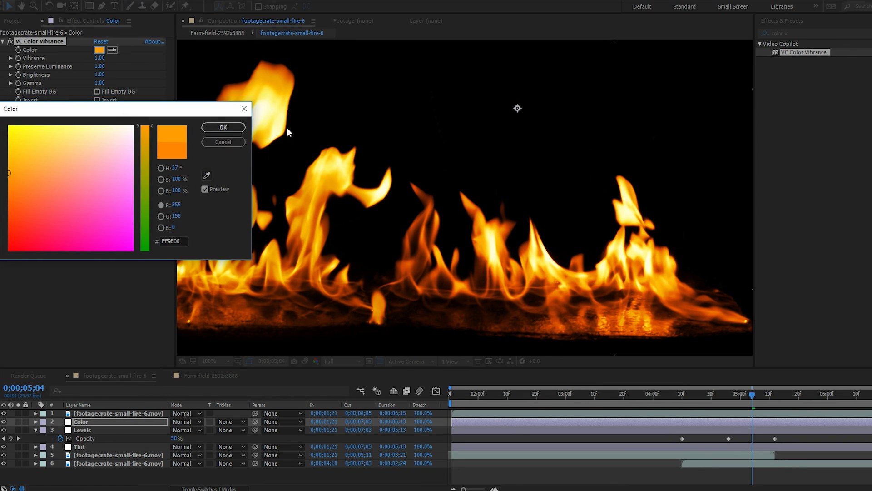
left_click(223, 142)
Step: Play back and closely inspect the recoloured transition against the reference fire between 0;00;04;16 and 0;00;05;09
key("space")
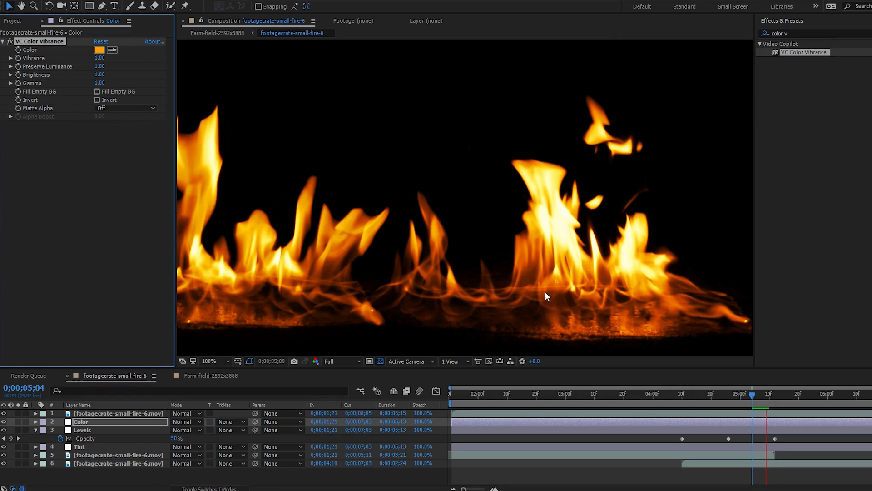
key("space")
key("h")
left_click_drag(474, 271, 534, 247)
key("v")
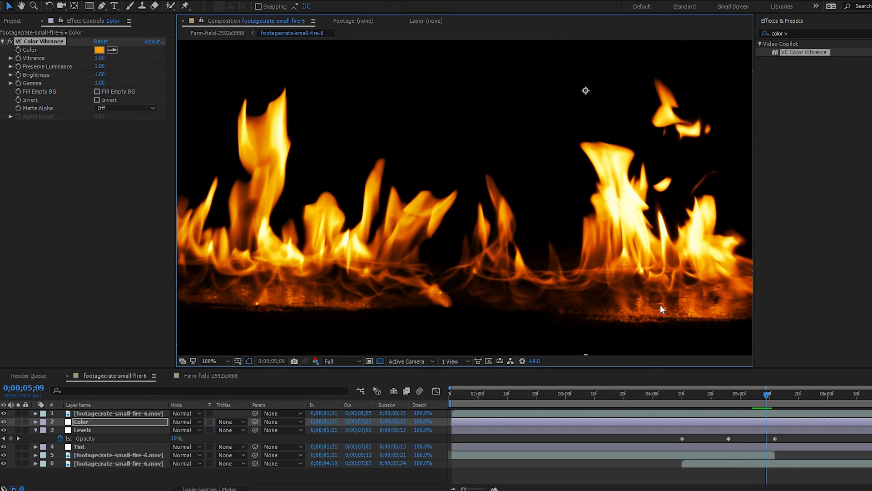
key("space")
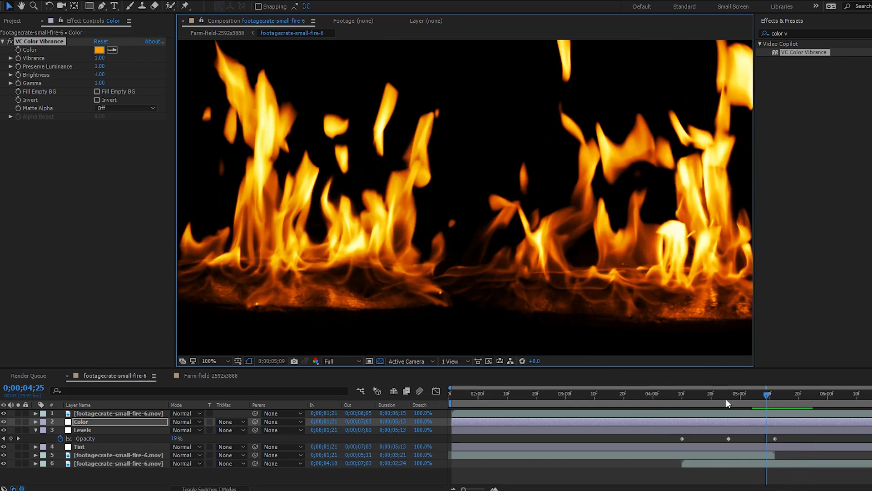
left_click_drag(726, 399, 712, 400)
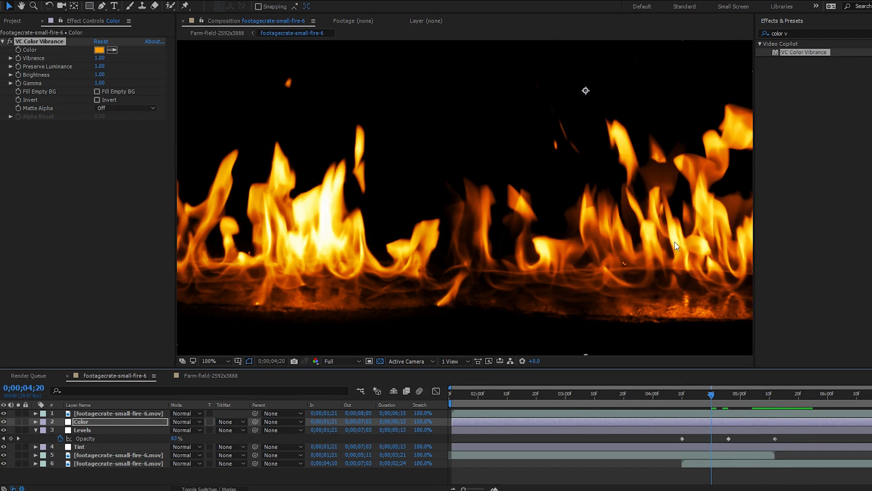
key("space")
mouse_move(710, 397)
left_mouse_down()
mouse_move(691, 398)
mouse_move(700, 404)
left_mouse_up()
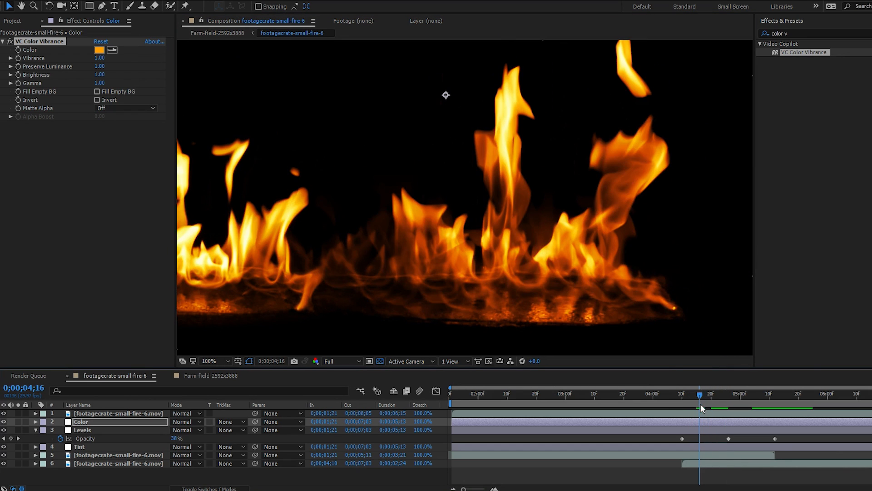
scroll(583, 256, "up", 1)
left_click_drag(583, 255, 524, 183)
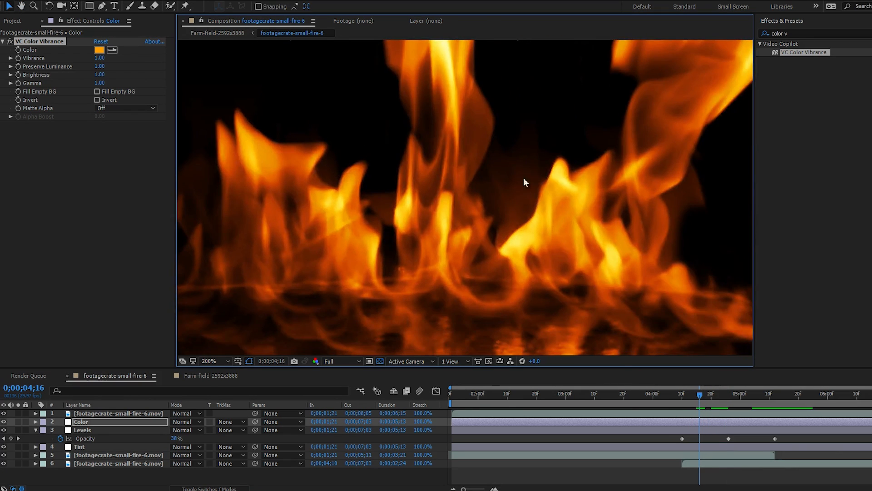
scroll(552, 197, "down", 4)
key("space")
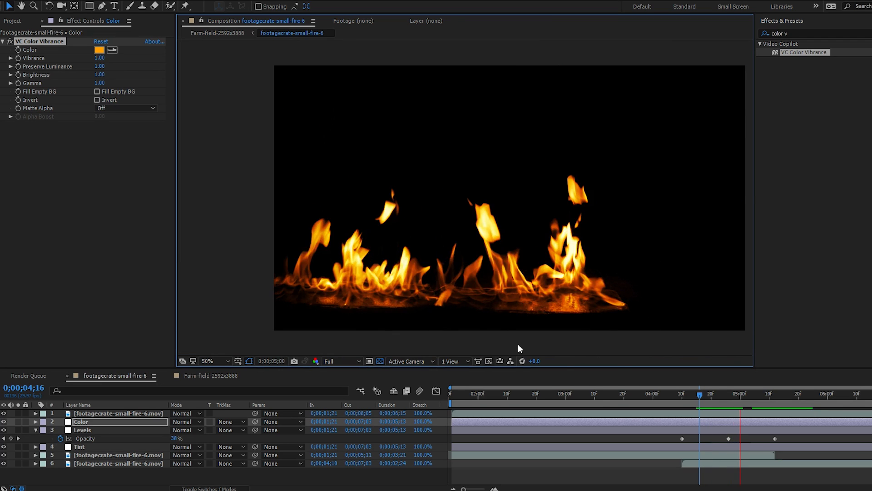
left_click_drag(701, 394, 740, 410)
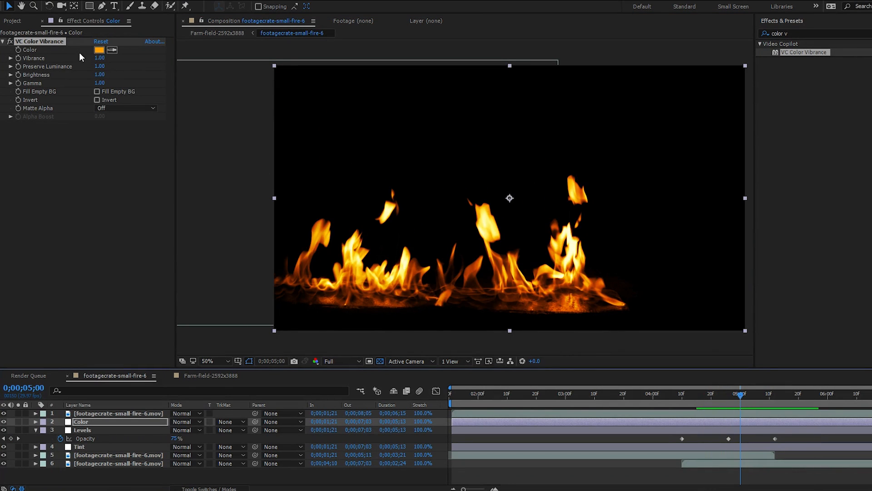
left_click(54, 43)
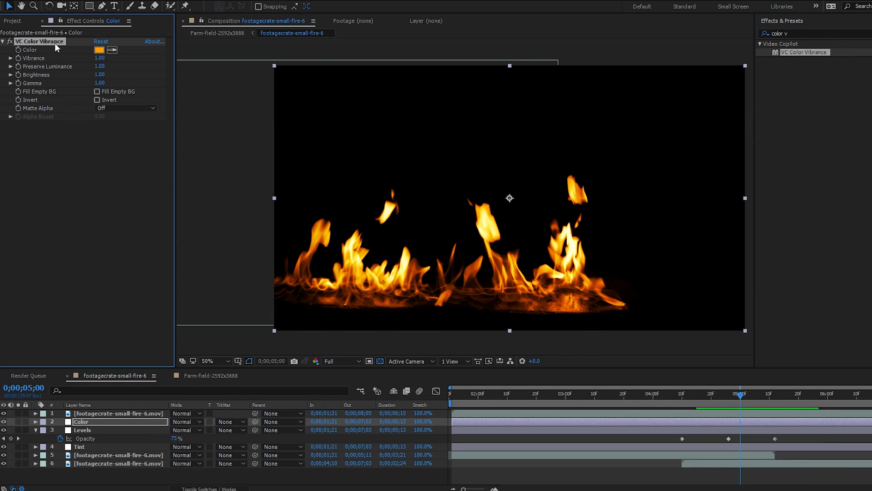
Step: Replace VC Color Vibrance on the Color layer with CC Toner and set its Tones to Pentone
key("Delete")
left_click(800, 34)
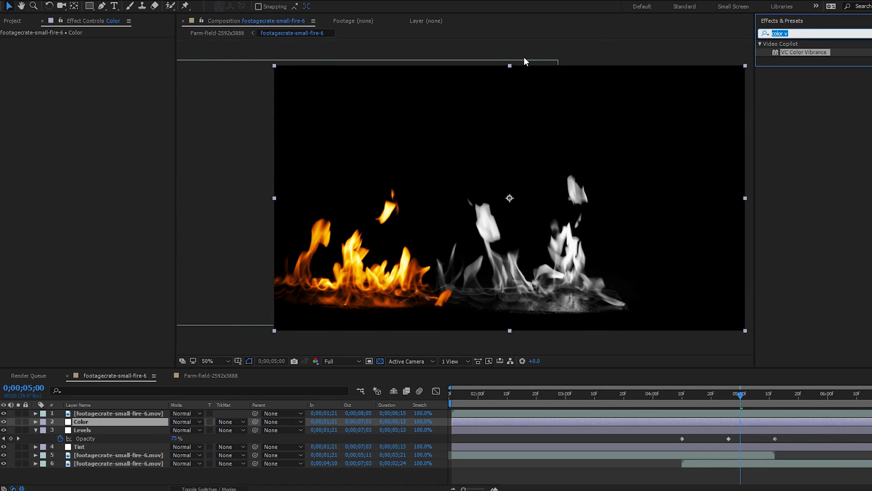
type("cc t")
double_click(793, 53)
key("period")
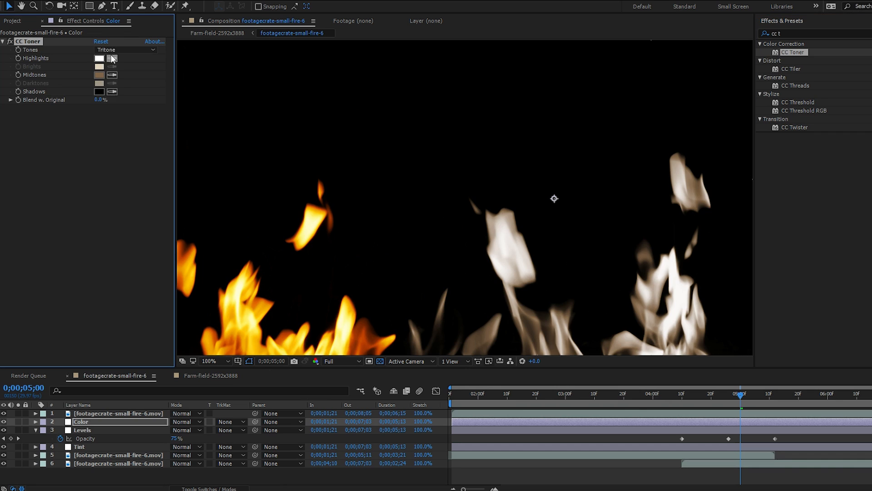
left_click(126, 49)
left_click(137, 83)
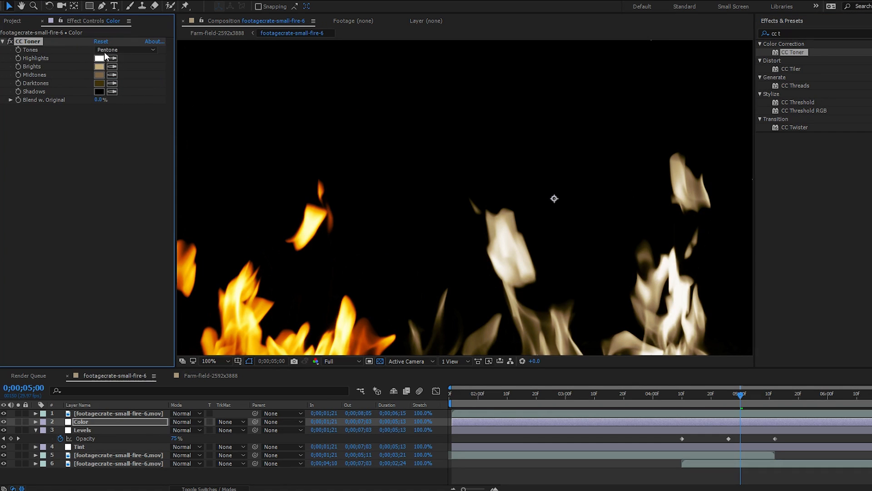
Step: Sample flame colours for CC Toner: orange for Midtones, dark red-brown for Darktones and yellow for Brights
left_click_drag(507, 280, 543, 212)
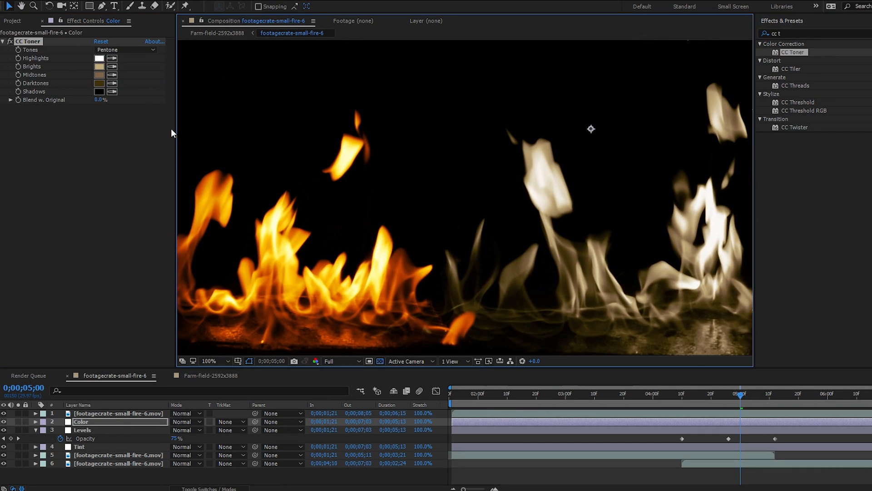
left_click(114, 74)
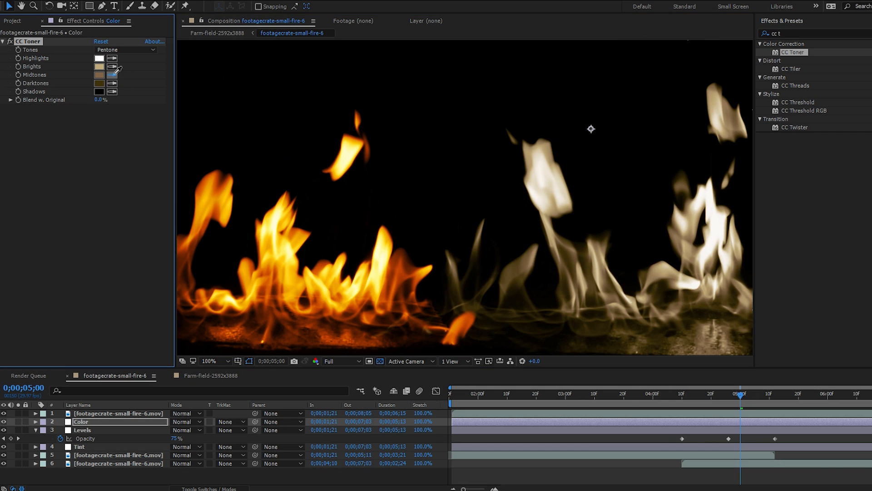
left_click(274, 278)
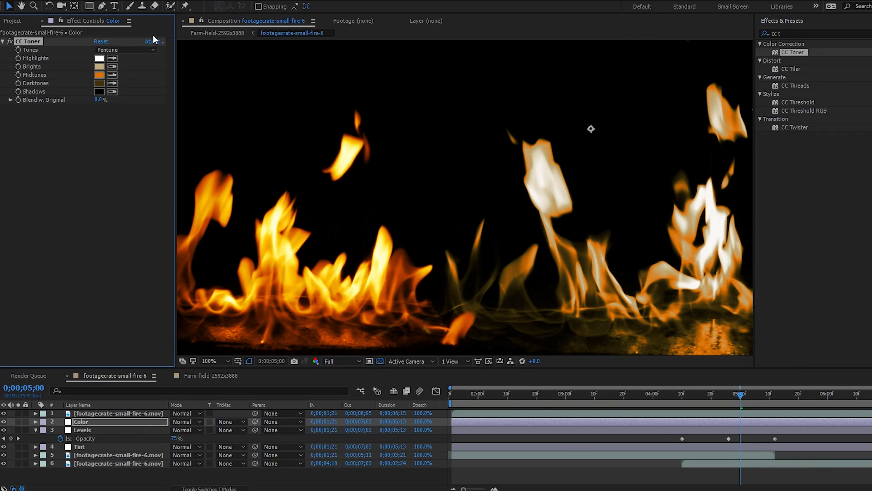
left_click(112, 83)
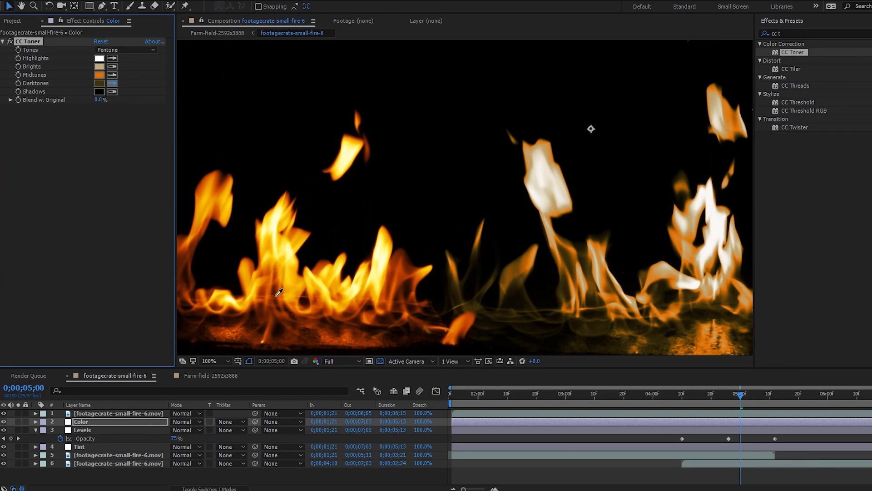
left_click(192, 279)
left_click(111, 67)
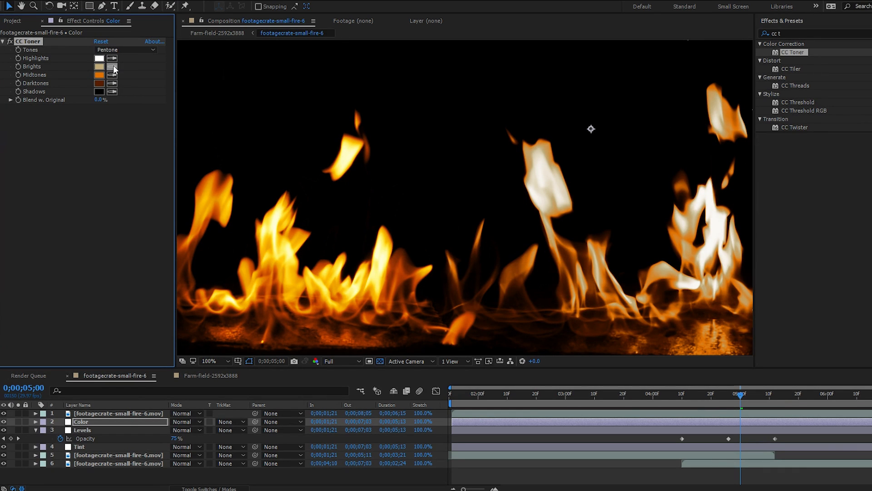
left_click(549, 173)
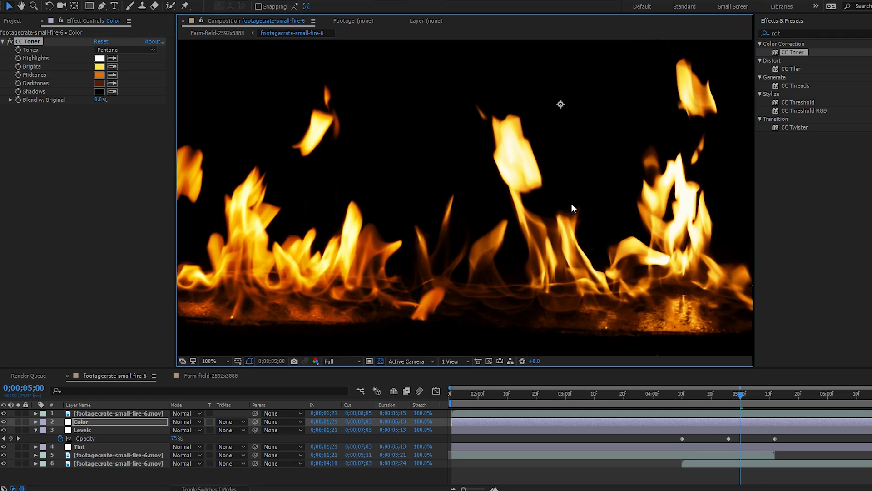
Step: Resample the CC Toner Darktones as a brighter reddish orange from the reference flames and play back the match
left_click(112, 84)
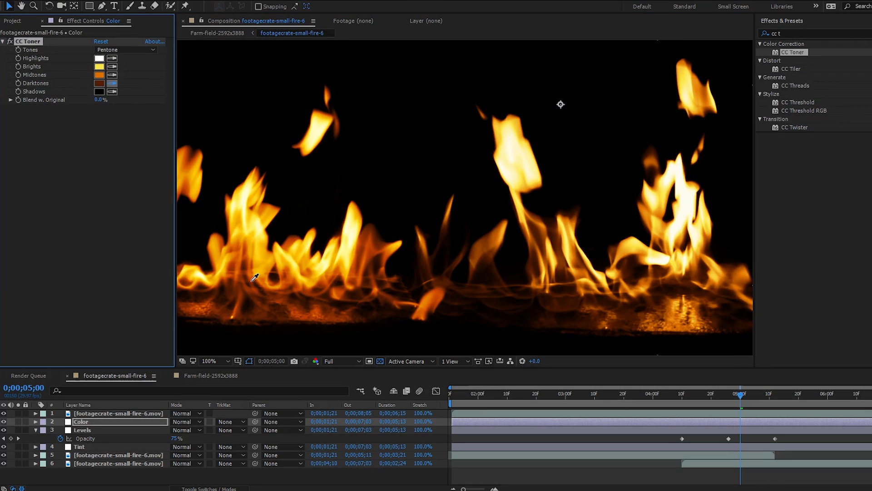
left_click(254, 278)
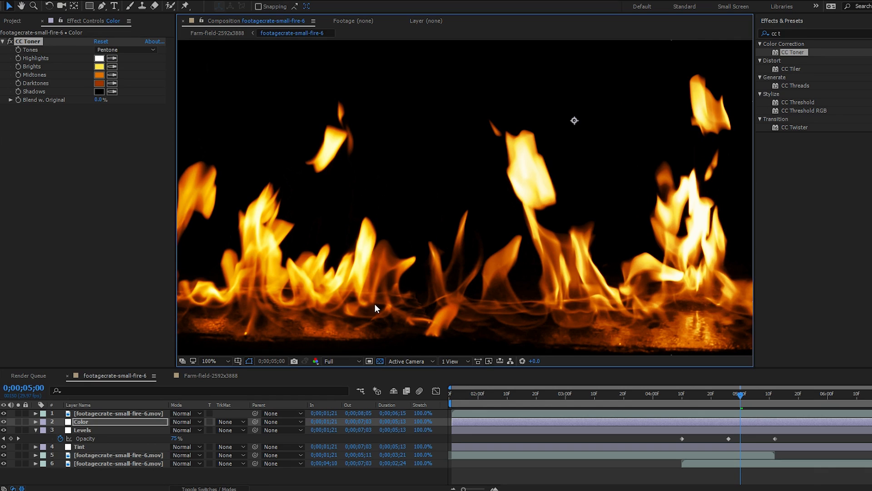
key("space")
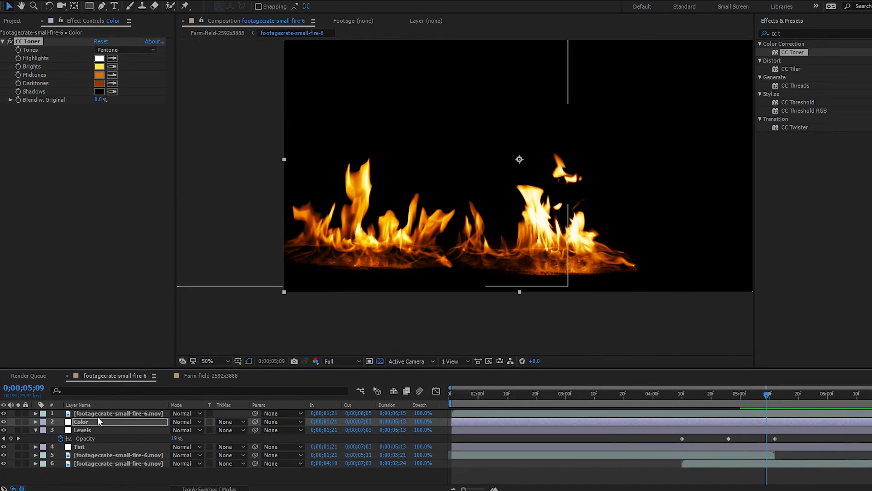
Step: Delete the topmost footagecrate-small-fire-6.mov reference layer and play back the recoloured fire
left_click(96, 413)
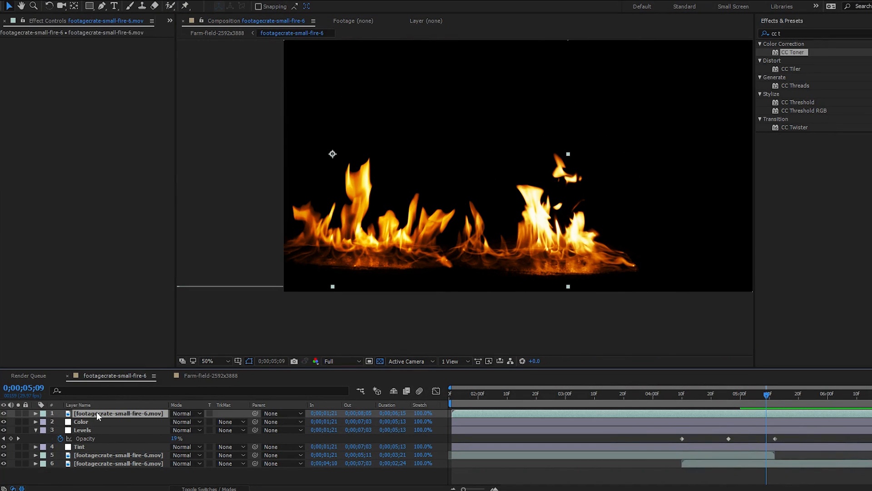
key("Delete")
key("space")
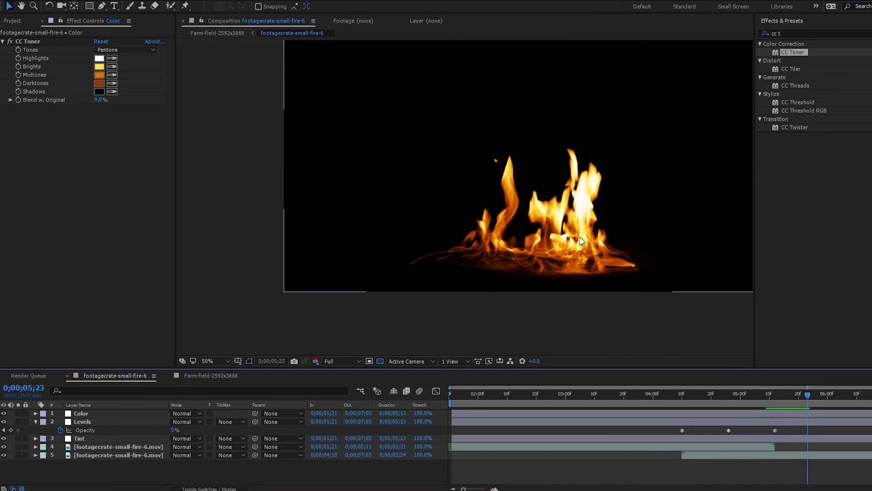
Step: Turn off the transparency grid and inspect the recoloured flames up close at 0;00;05;23
scroll(580, 236, "up", 2)
left_click(379, 361)
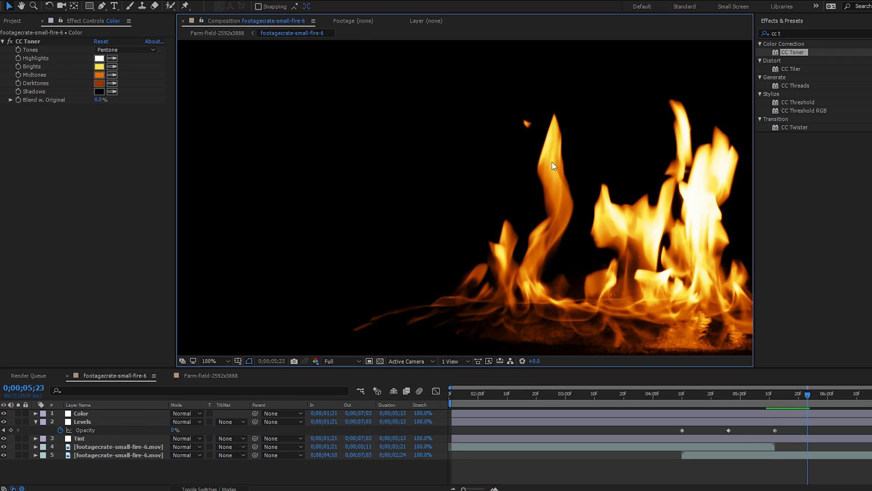
key("h")
left_click_drag(569, 137, 473, 168)
key("v")
scroll(472, 168, "down", 1)
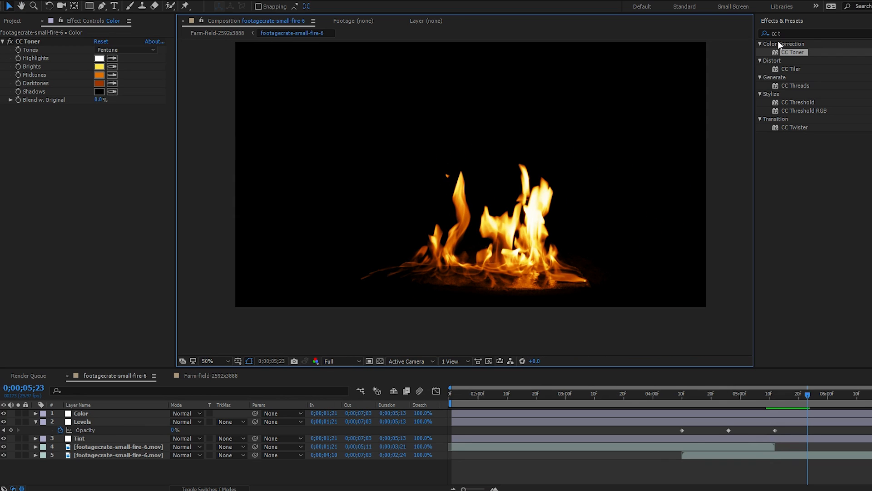
Step: Apply Shift Channels to the Color layer, take its alpha from Luminance, and inspect the flames closely
left_click_drag(790, 52, 537, 21)
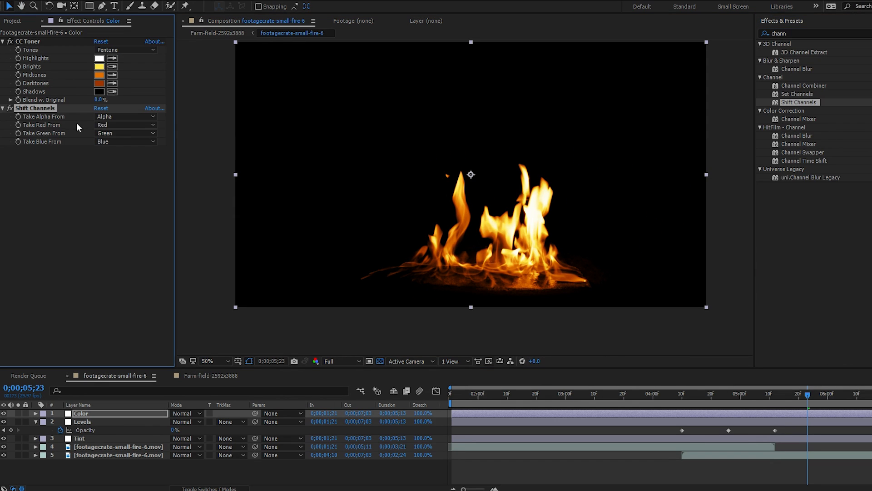
left_click(126, 118)
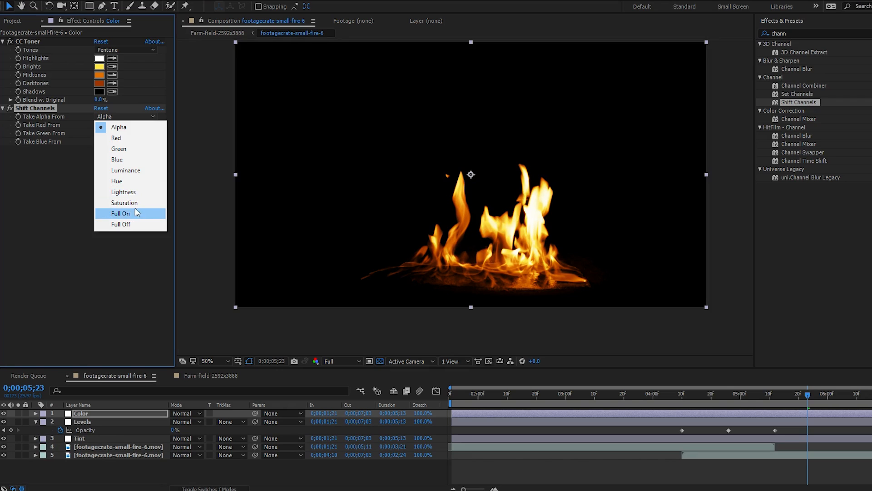
left_click(135, 170)
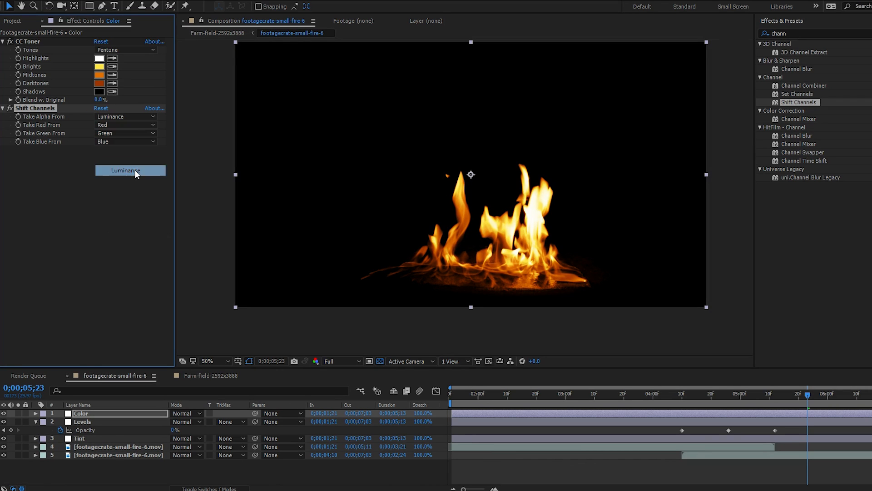
key("period")
key("period")
left_click_drag(504, 264, 506, 160)
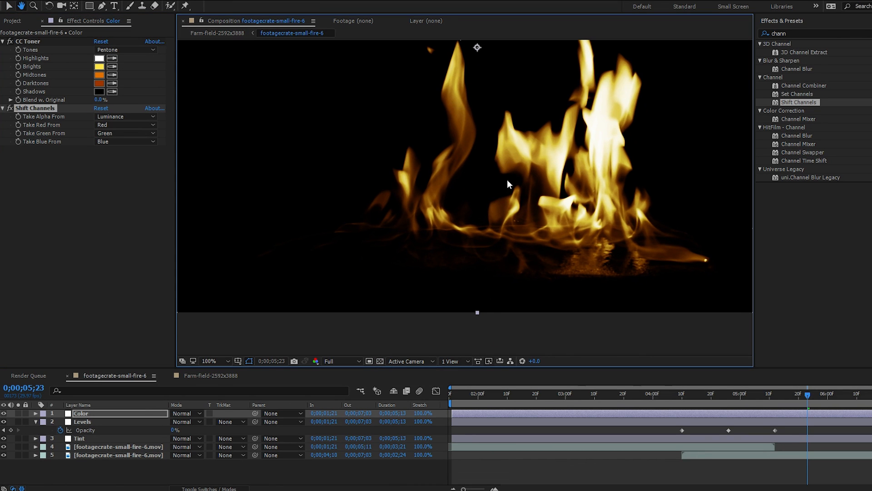
Step: Compare the fire with Shift Channels on and off, and remove the effect from the Color layer
left_click(11, 108)
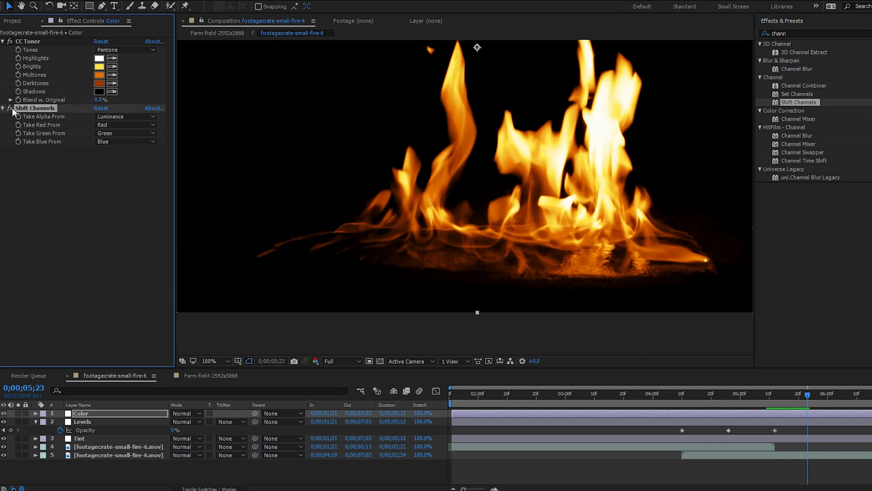
left_click(12, 107)
left_click(12, 108)
left_click(12, 107)
left_click(12, 108)
left_click(12, 108)
key("Delete")
Step: Try uni.Unmult Legacy on the Color layer over the transparency grid, and remove the effect again
left_click(793, 33)
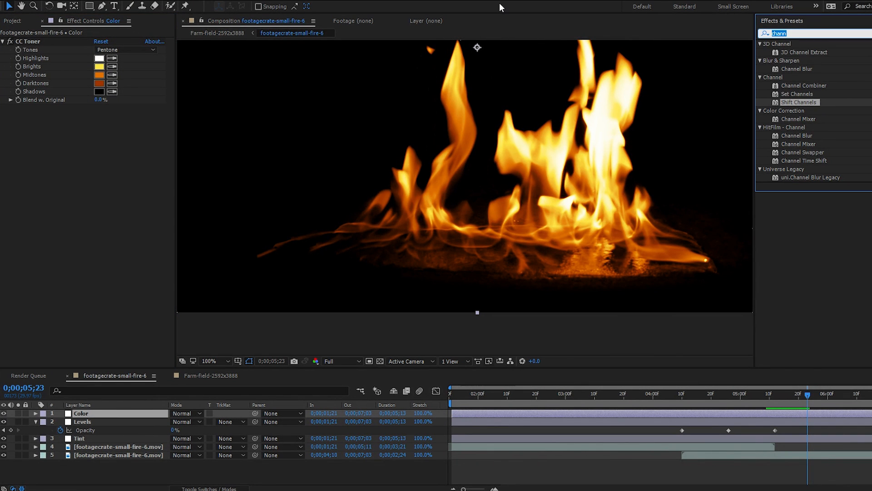
type("unm")
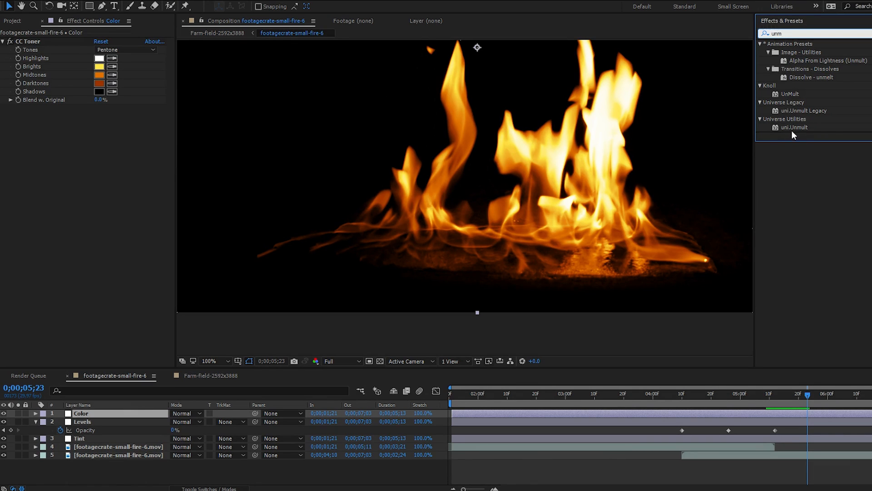
left_click(509, 184)
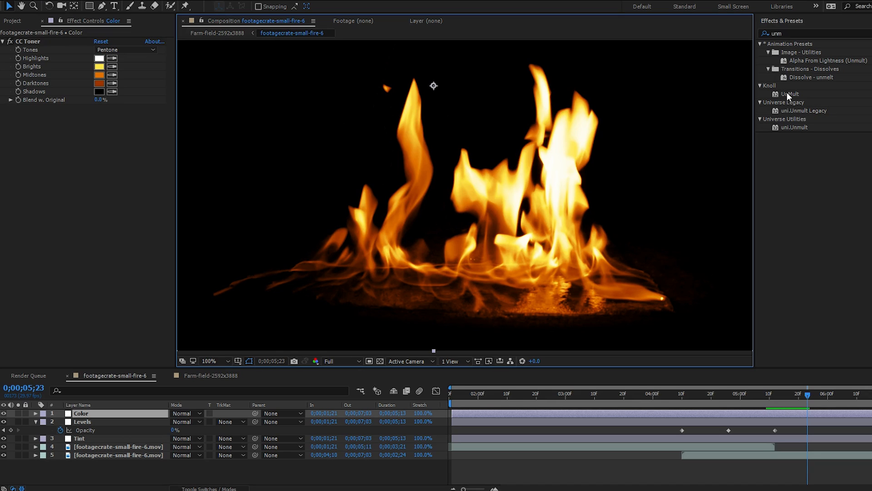
left_click_drag(809, 111, 111, 181)
left_click(380, 362)
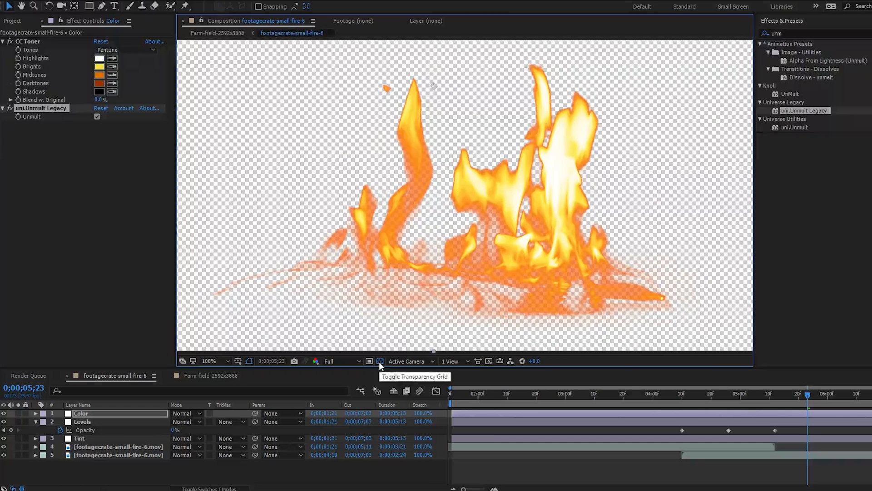
left_click(18, 109)
key("Delete")
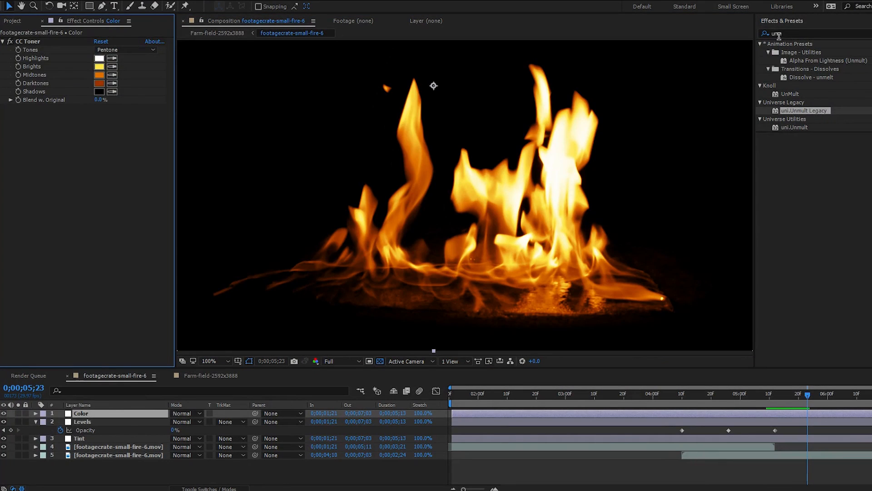
Step: Disable CC Toner and apply VC Color Vibrance to the Color layer with an orange colour
left_click(10, 42)
left_click(800, 40)
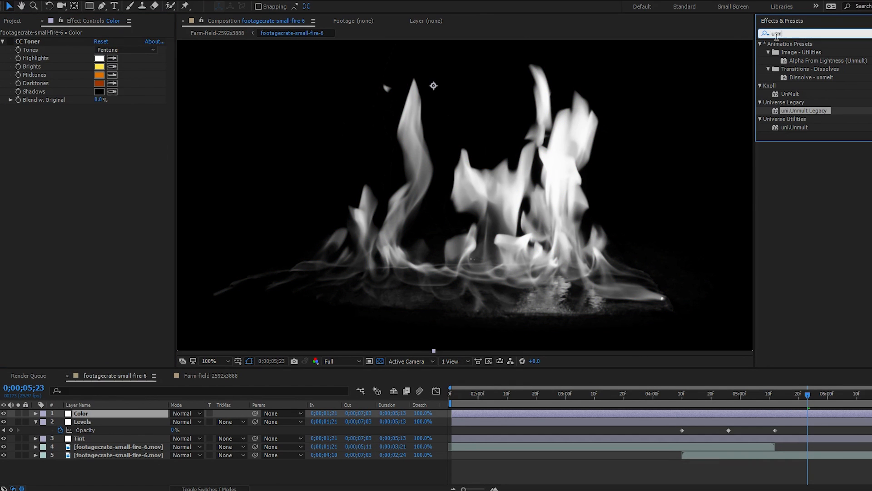
type("color v")
left_click_drag(804, 52, 110, 231)
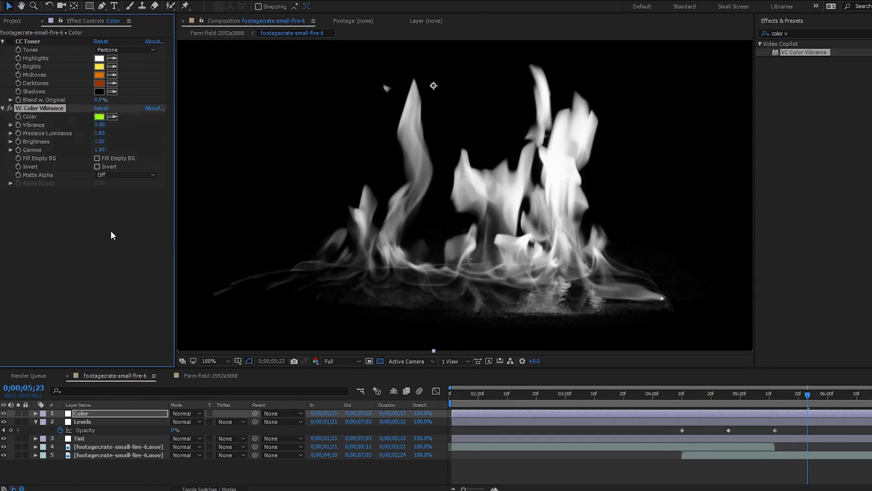
left_click(101, 75)
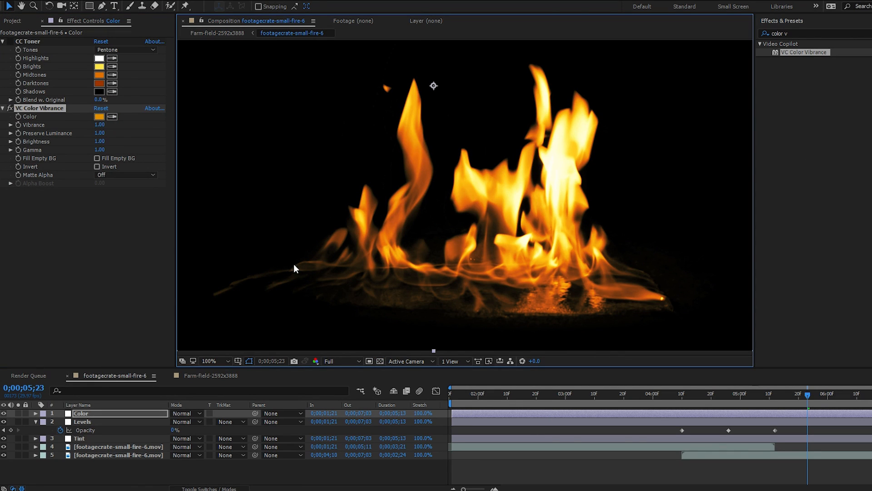
Step: Turn on Matte Alpha in VC Color Vibrance and check the transparent fire around 0;00;04;28
left_click(104, 175)
left_click(122, 197)
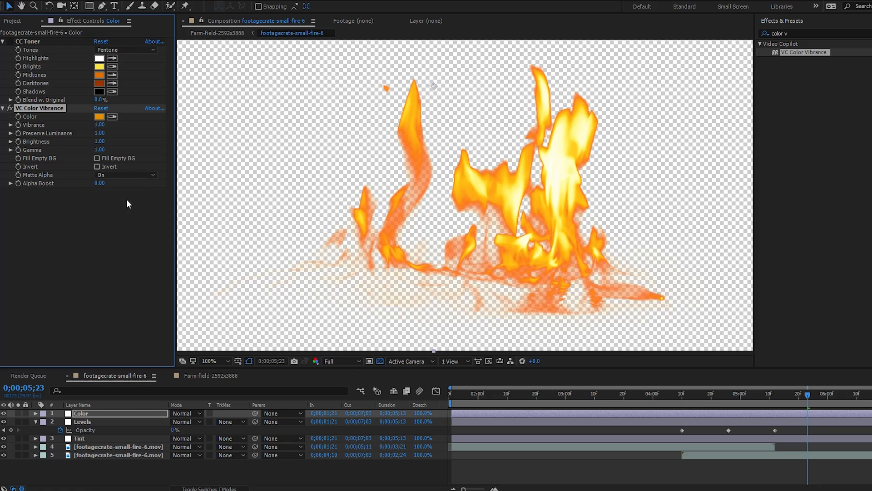
left_click(729, 397)
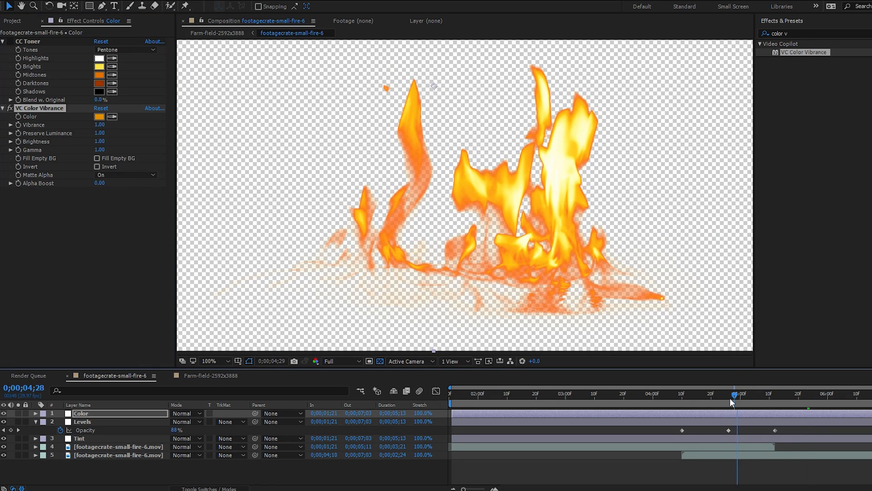
Step: Trim the Farm-field-2592x3888 composition to its work area and play back the looping fire over the grass
left_click(210, 377)
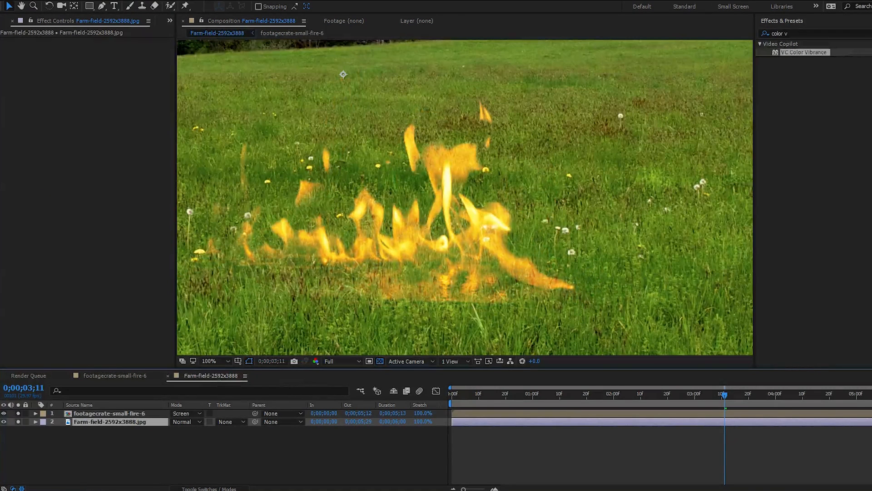
right_click(831, 404)
left_click(850, 433)
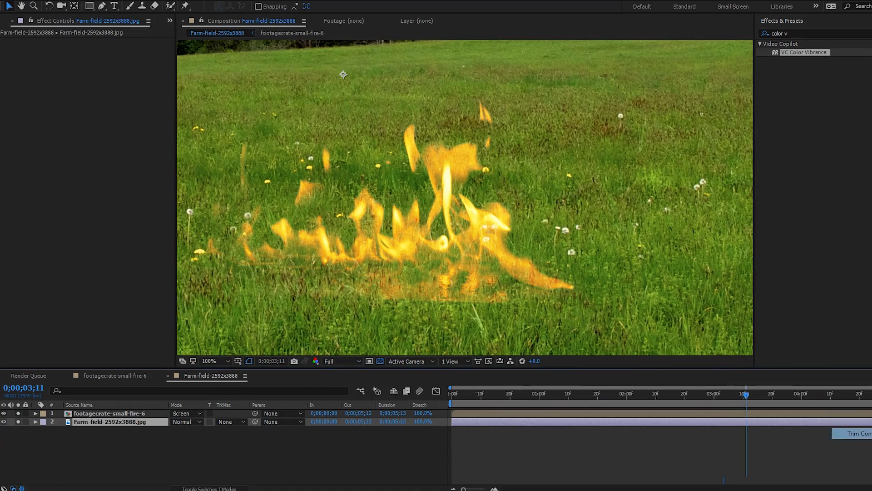
key("space")
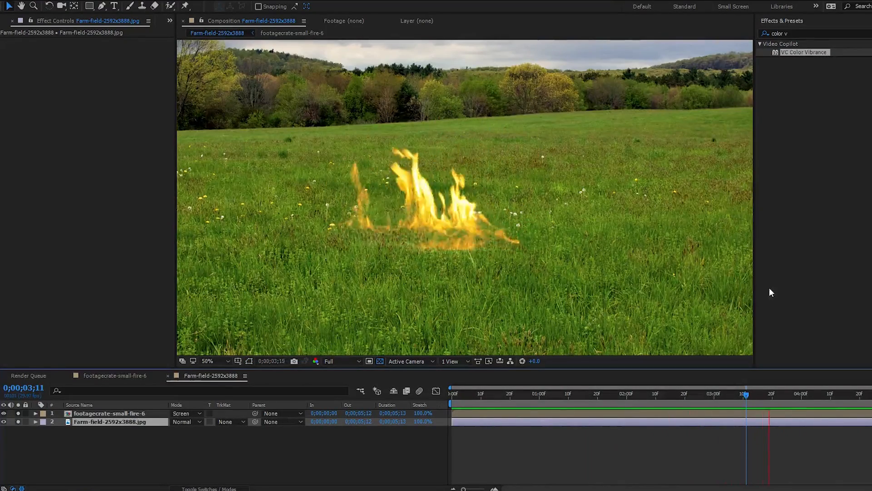
left_click(718, 402)
left_click_drag(718, 402, 637, 415)
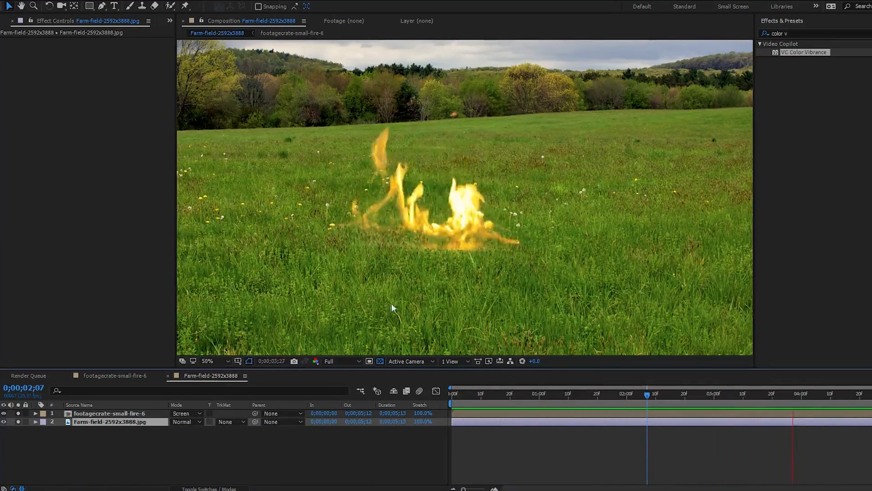
Step: Switch to the ProductionCrate website in the browser and open the Fire & Sparks category of the VFX media elements
left_click(714, 395)
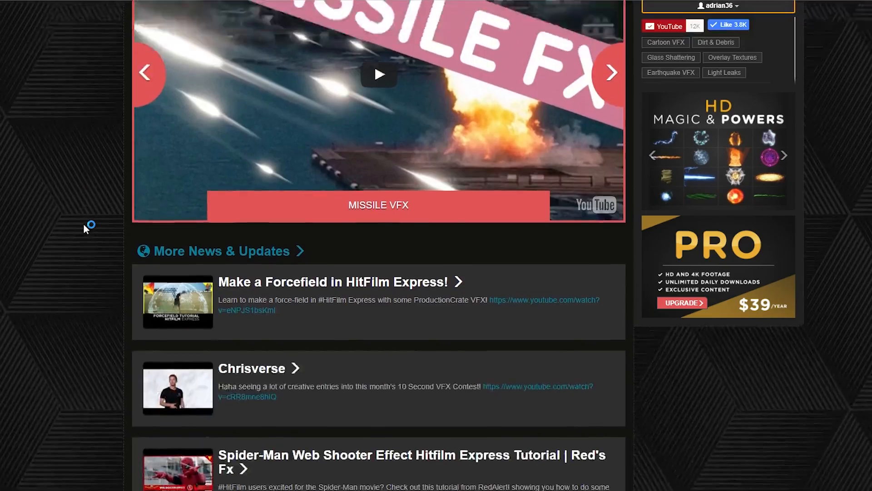
scroll(83, 224, "up", 4)
left_click(181, 76)
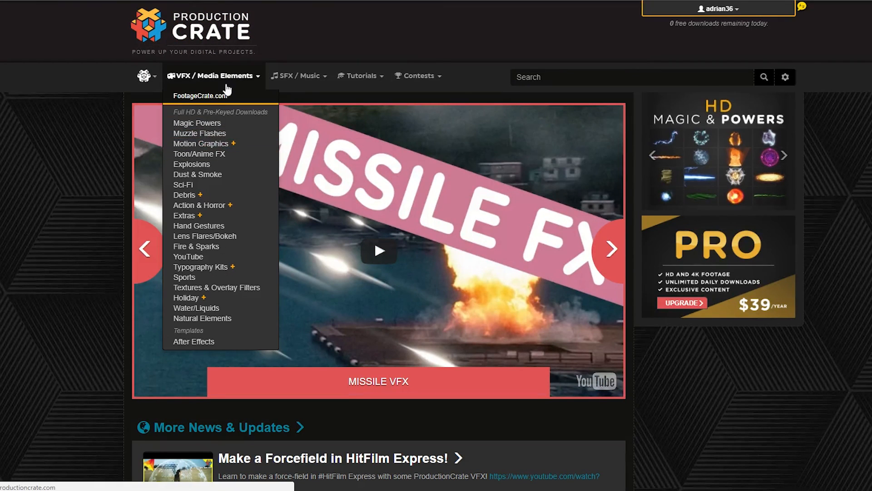
left_click(224, 246)
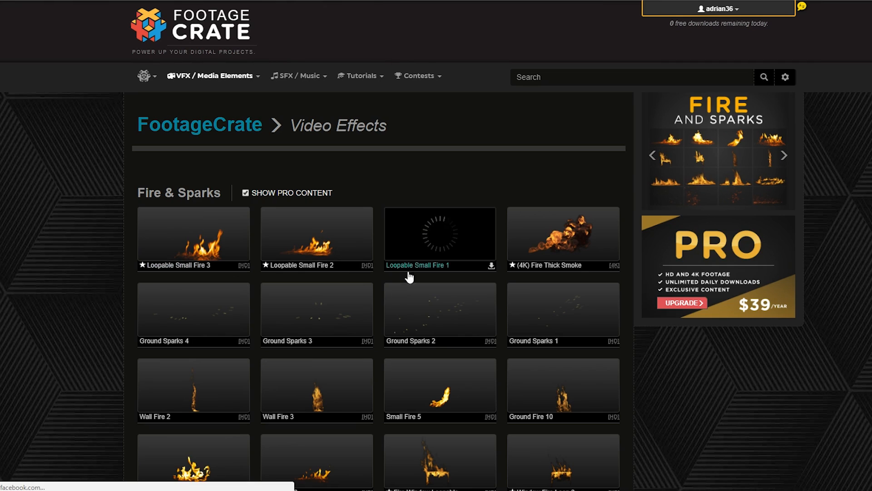
Step: Preview the Loopable Small Fire 1, Loopable Small Fire 2 and Loopable Small Fire 3 clips, and look through the other Fire & Sparks clips
left_click(452, 244)
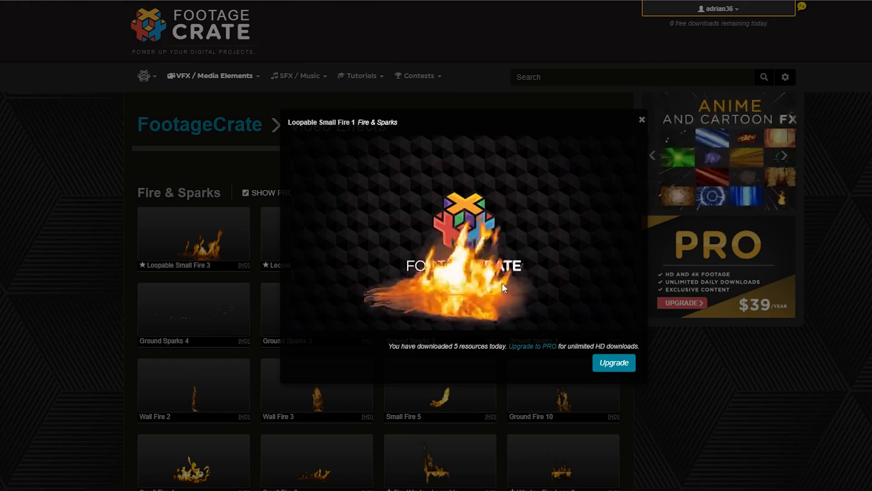
left_click(695, 360)
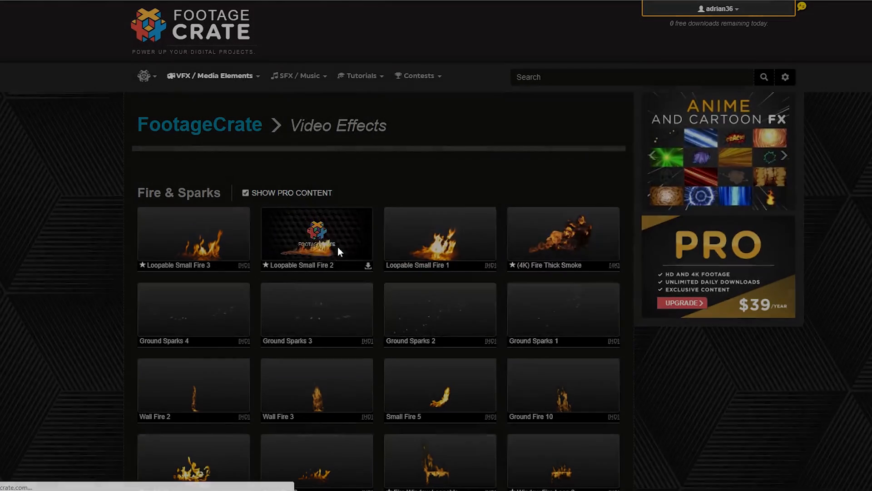
left_click(337, 251)
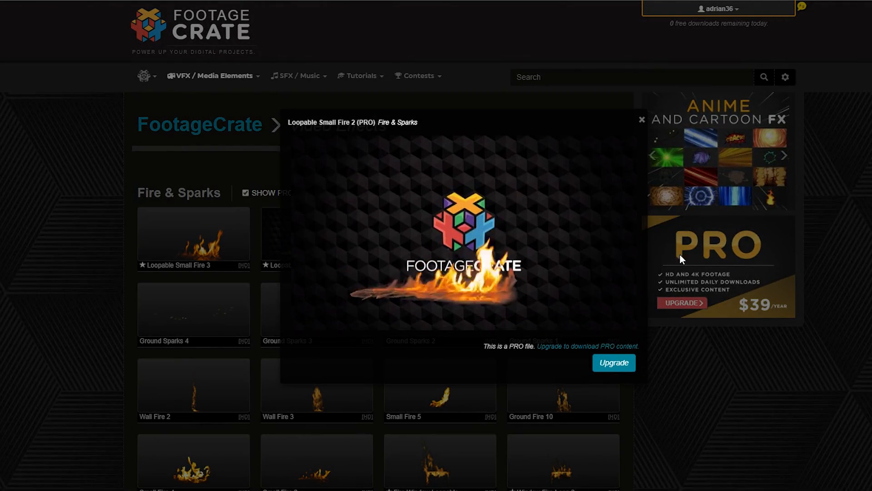
left_click(725, 378)
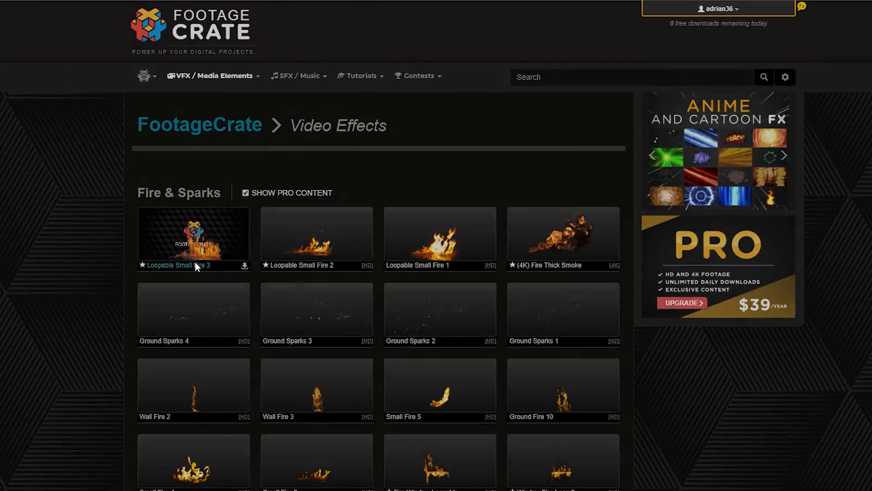
left_click(195, 265)
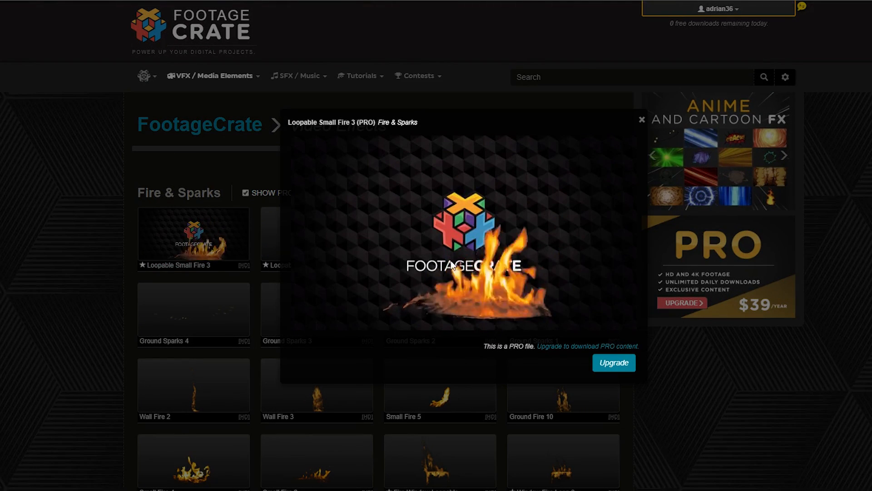
left_click(702, 371)
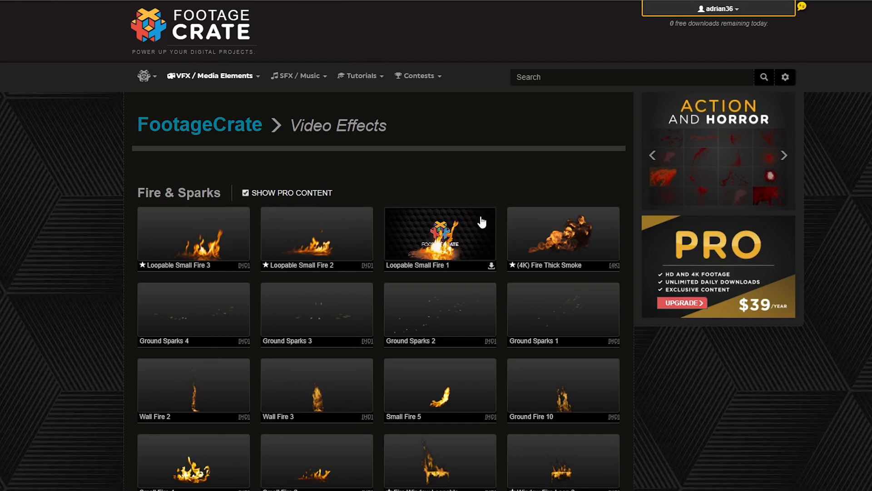
scroll(15, 297, "down", 5)
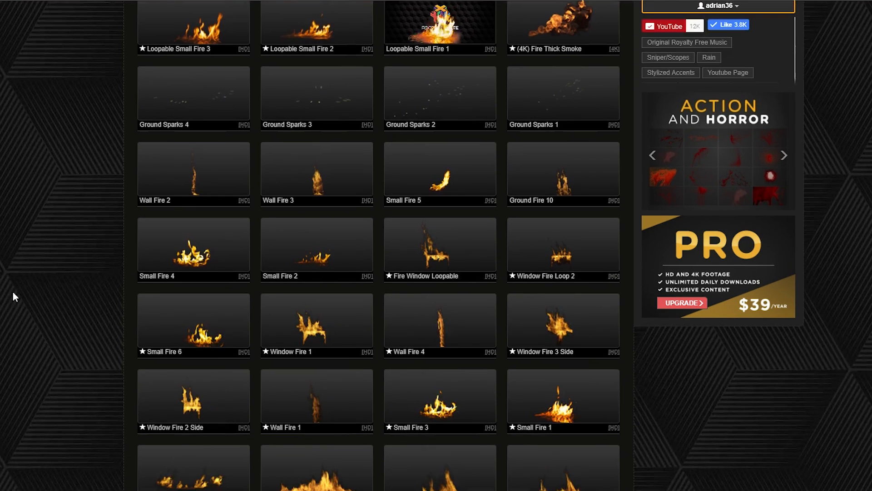
scroll(13, 296, "up", 5)
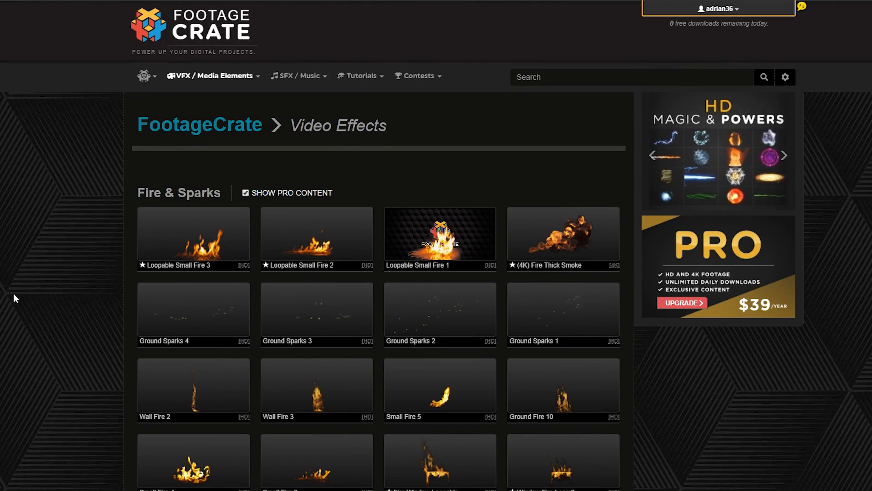